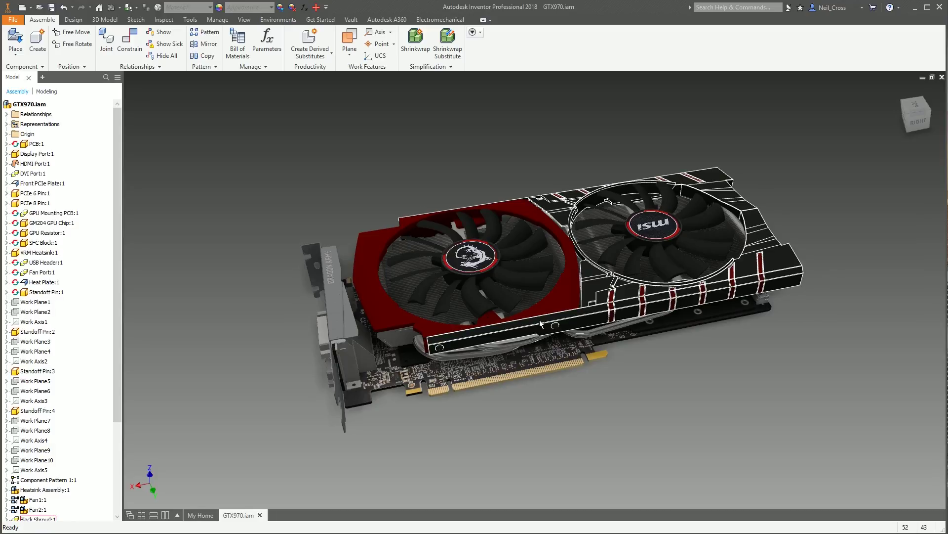
# Step: Add Measure to the Quick Access Toolbar and show the toolbar below the ribbon
pyautogui.click(190, 21)
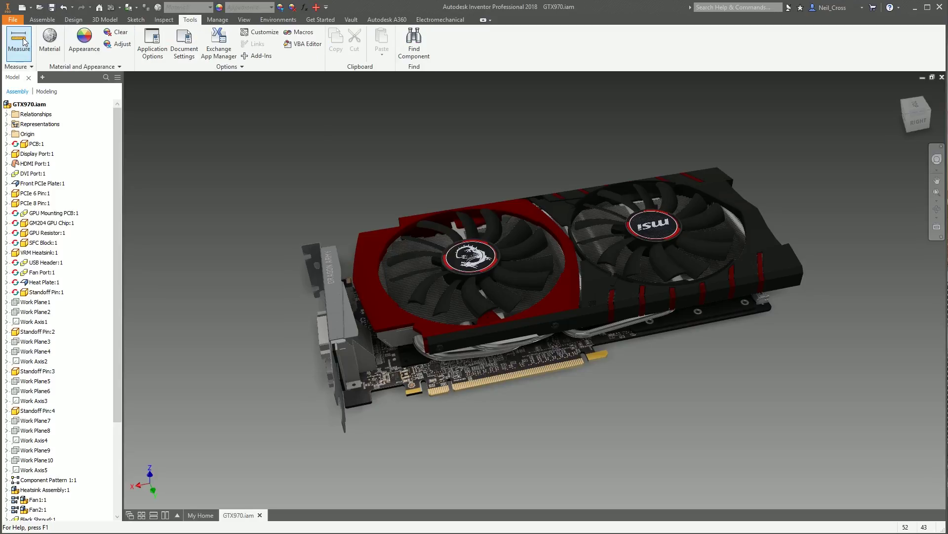
pyautogui.click(47, 22)
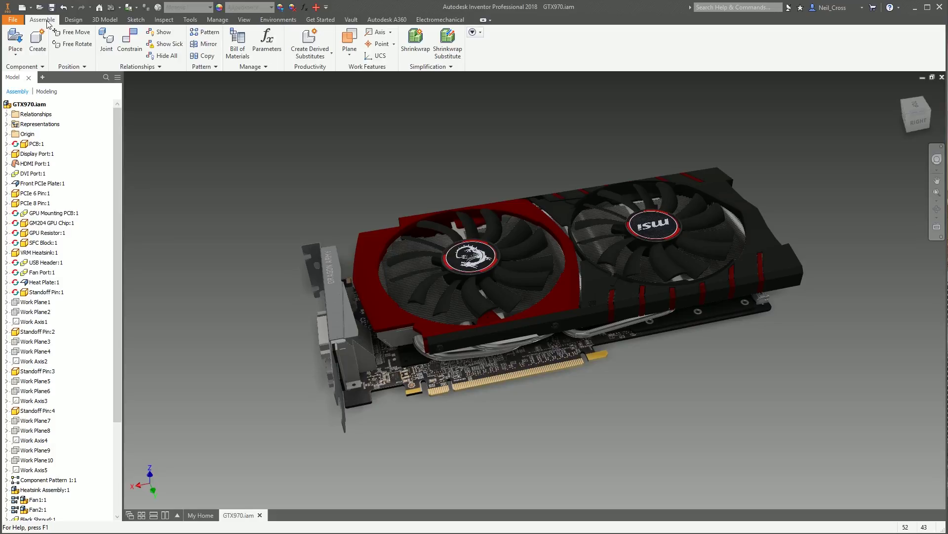
pyautogui.click(329, 10)
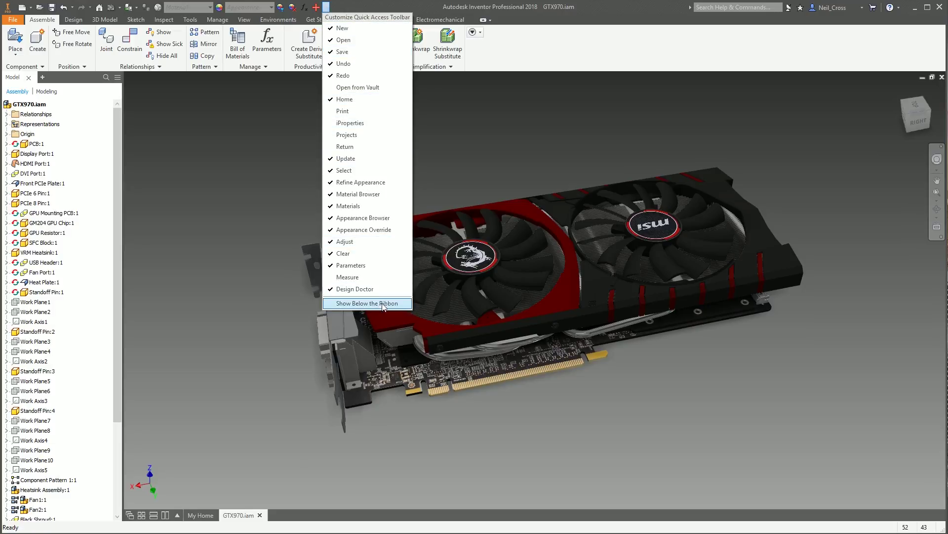
pyautogui.click(345, 277)
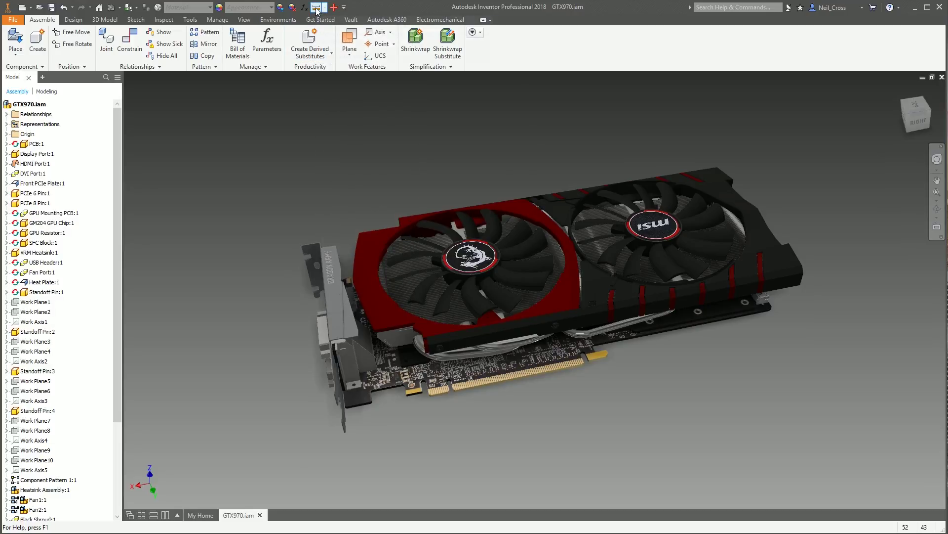
pyautogui.rightClick(316, 9)
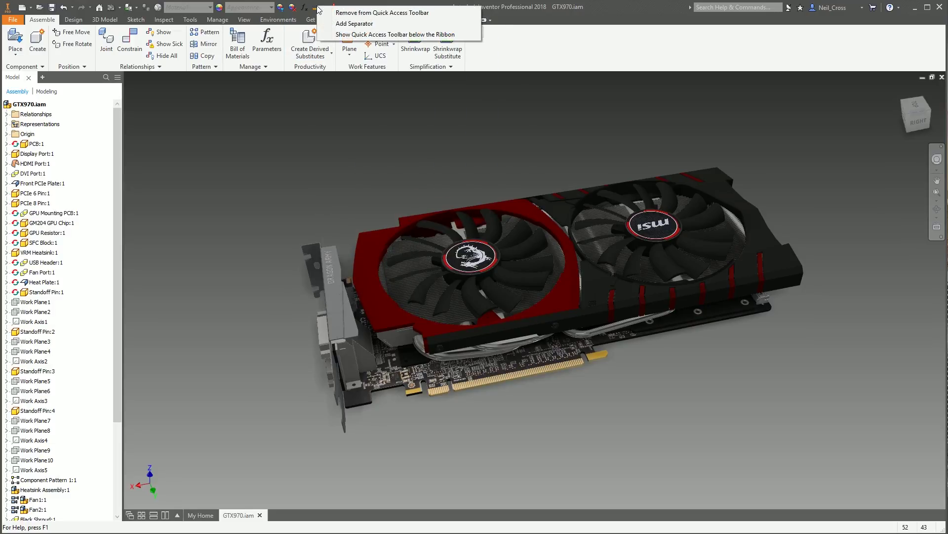
pyautogui.click(334, 34)
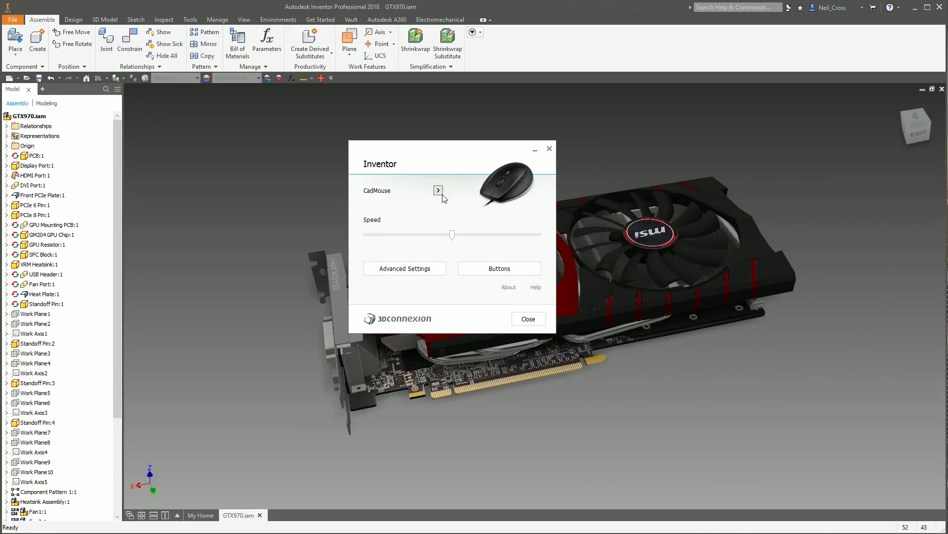
# Step: Map the CadMouse radial-menu button to Measure and close the CadMouse settings
pyautogui.click(438, 190)
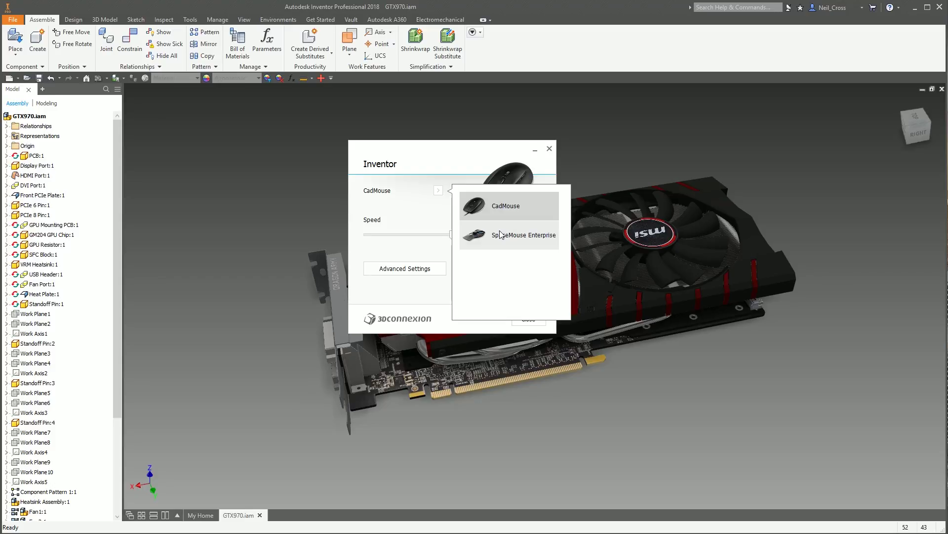
pyautogui.click(474, 217)
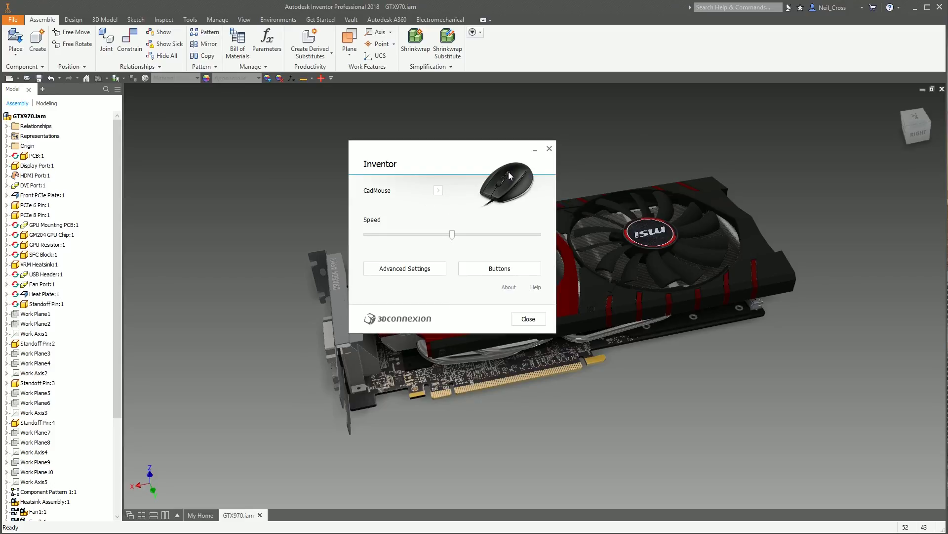
pyautogui.click(482, 269)
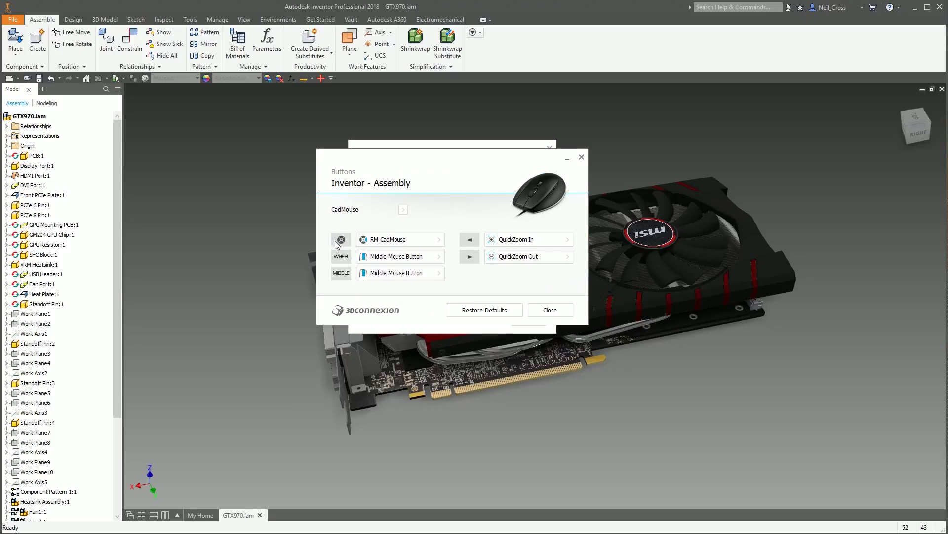
pyautogui.click(438, 240)
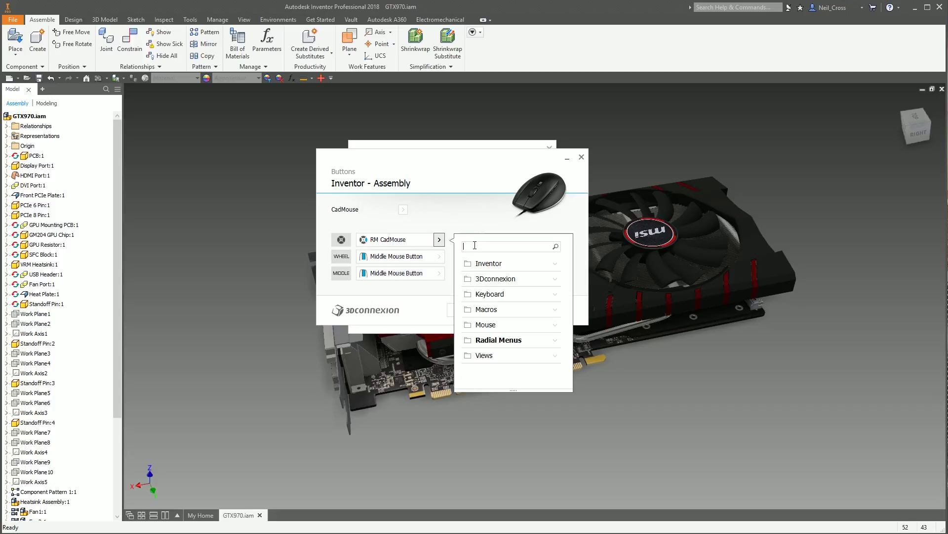
pyautogui.write('measure')
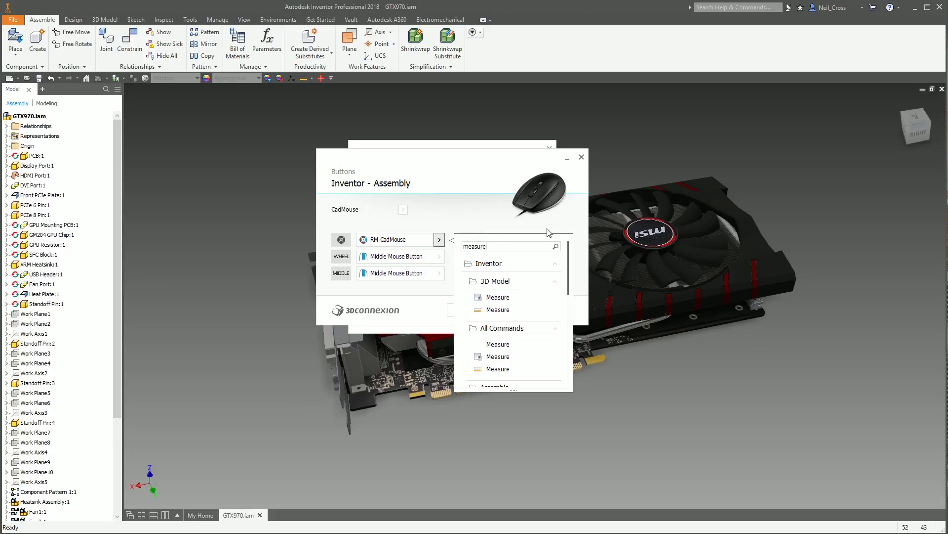
pyautogui.click(474, 311)
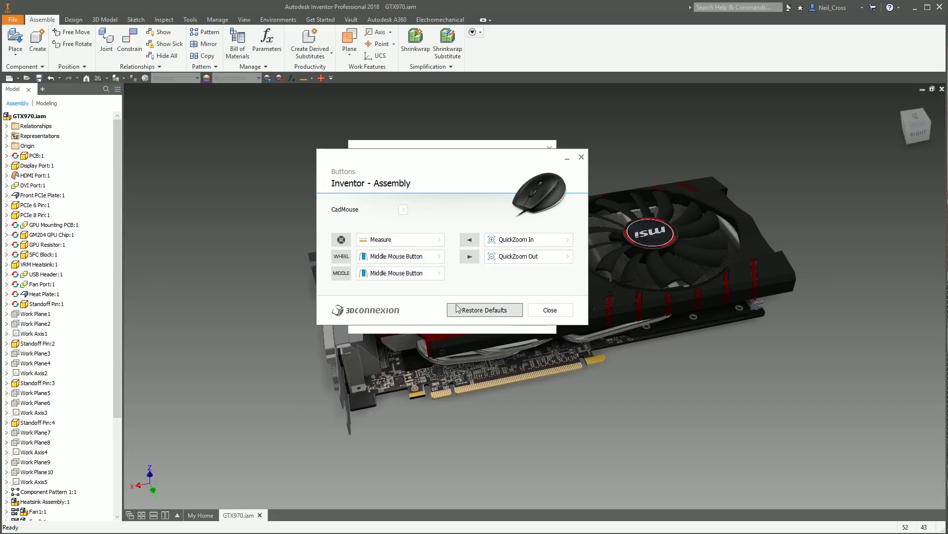
pyautogui.click(548, 310)
pyautogui.click(525, 313)
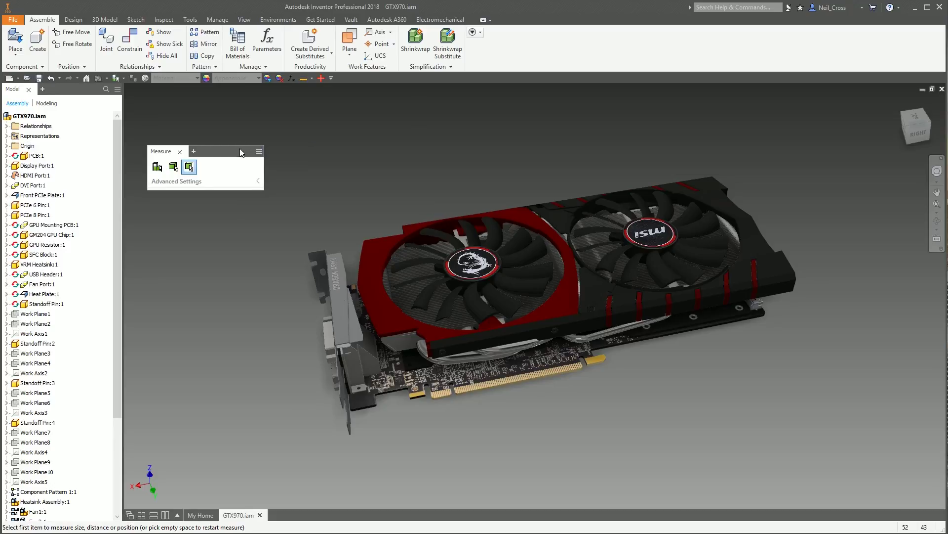
pyautogui.moveTo(262, 154); pyautogui.dragTo(74, 513)
pyautogui.moveTo(63, 475); pyautogui.dragTo(171, 307)
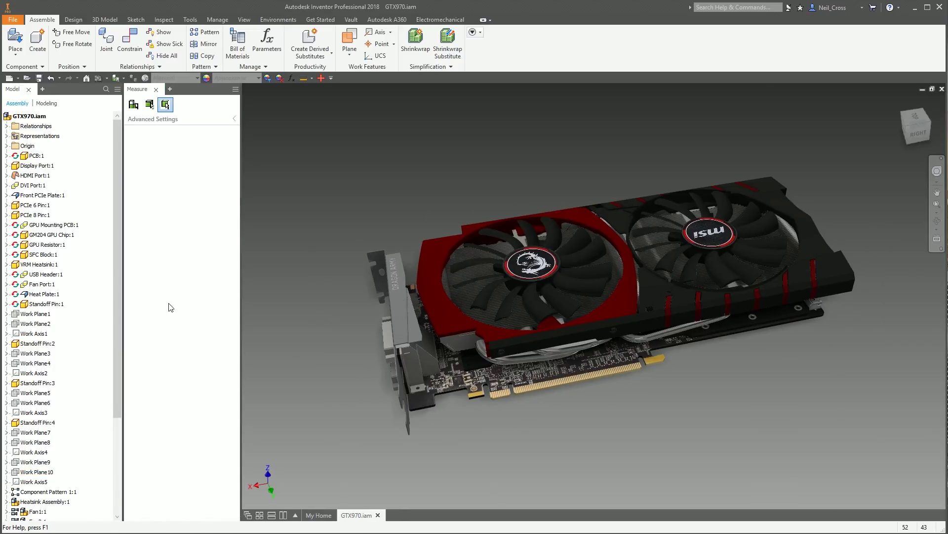
pyautogui.moveTo(158, 84); pyautogui.dragTo(17, 91)
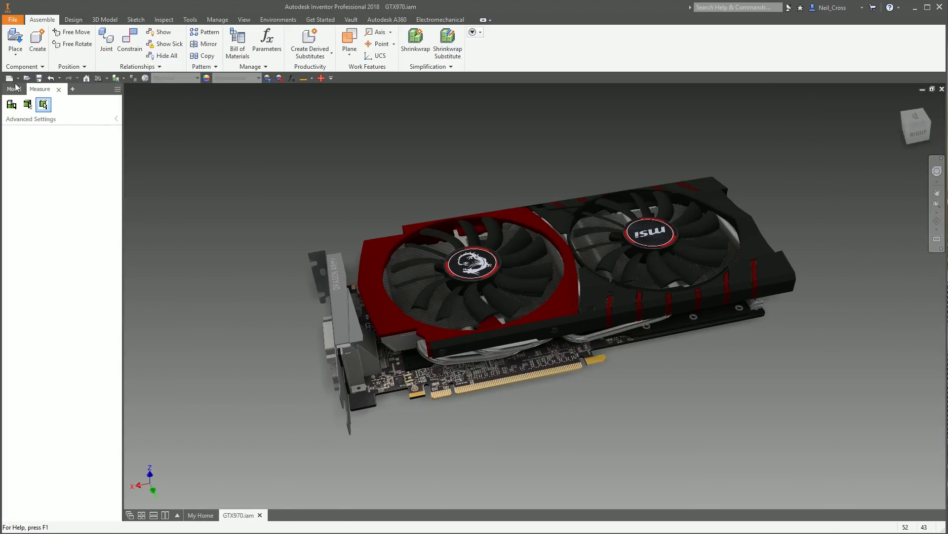
pyautogui.click(28, 89)
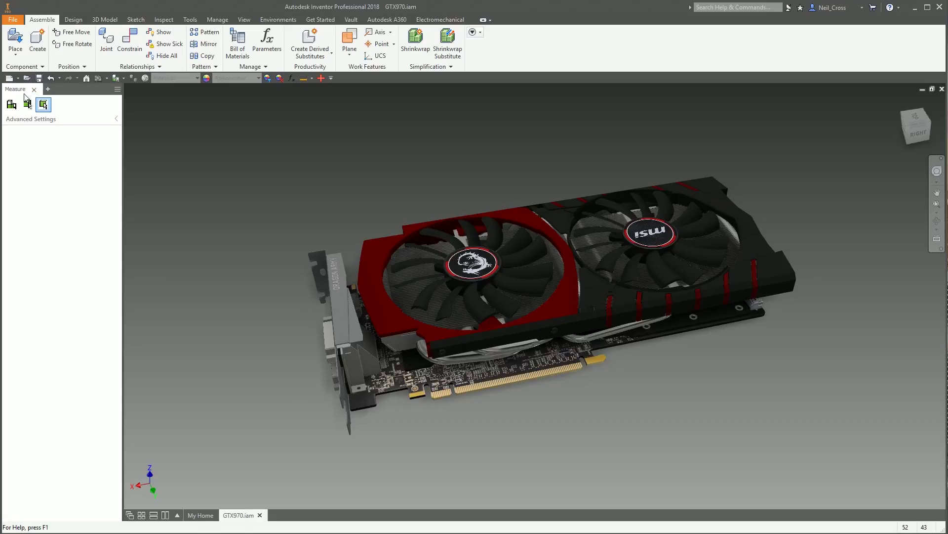
pyautogui.click(48, 88)
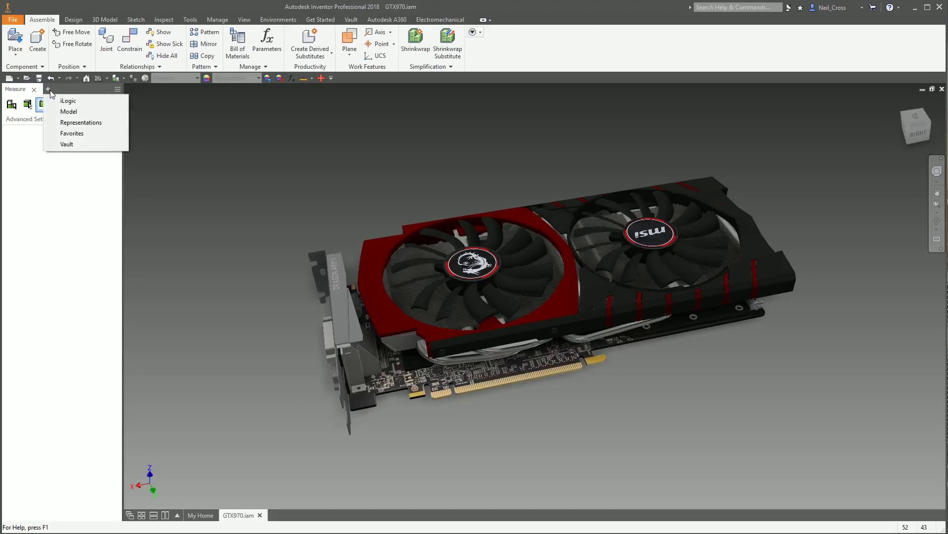
pyautogui.click(79, 113)
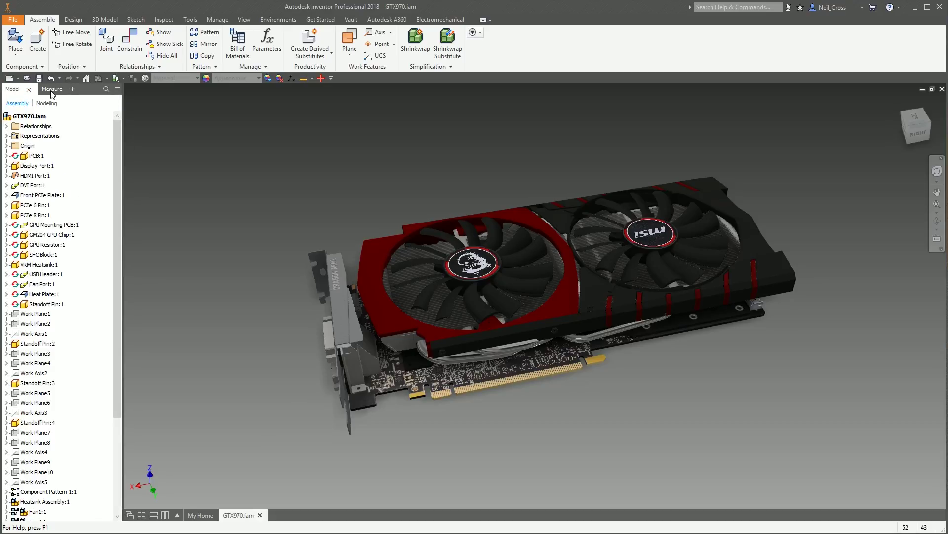
pyautogui.moveTo(51, 92); pyautogui.dragTo(231, 126)
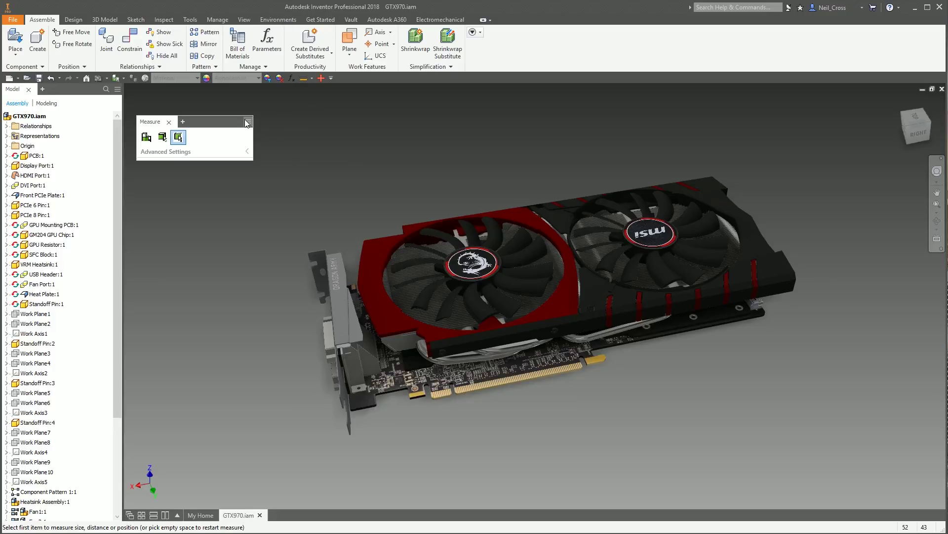
# Step: Dismiss the selection priority menu, zoom into the edge connector, and pick the slot's first corner
pyautogui.rightClick(385, 142)
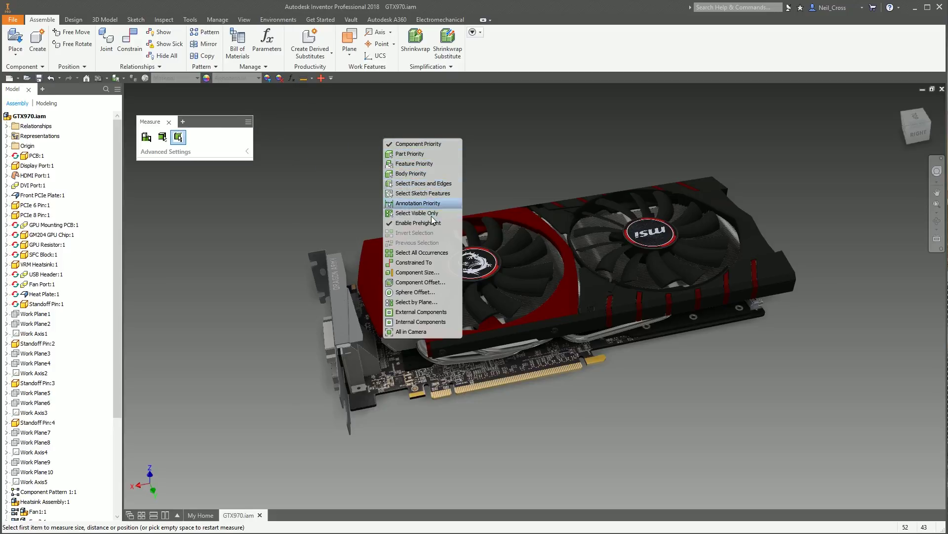
pyautogui.click(316, 141)
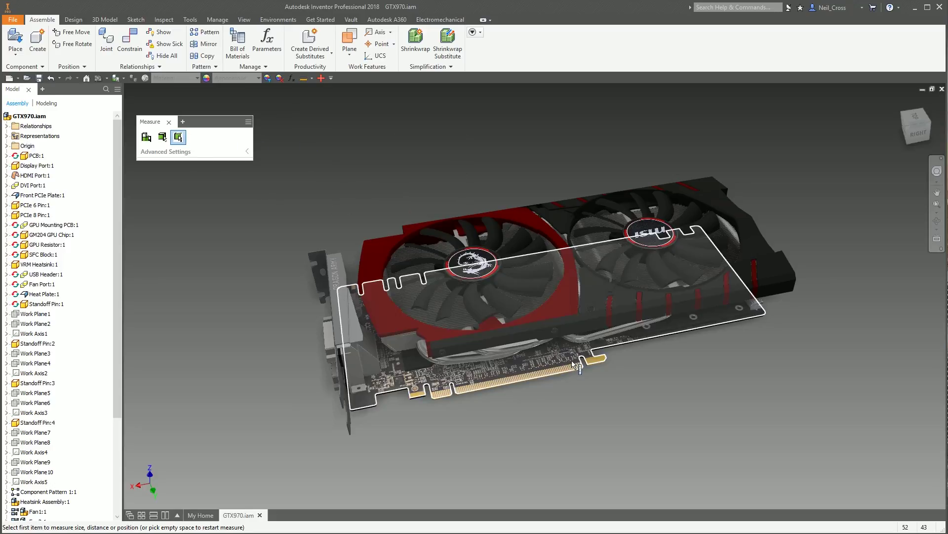
pyautogui.scroll(5, 542, 408)
pyautogui.scroll(6, 585, 406)
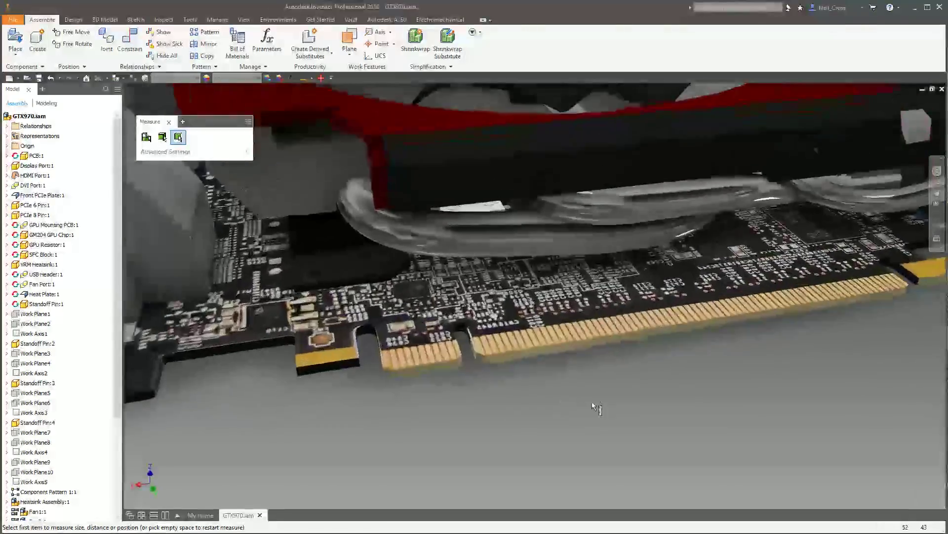
pyautogui.scroll(4, 494, 376)
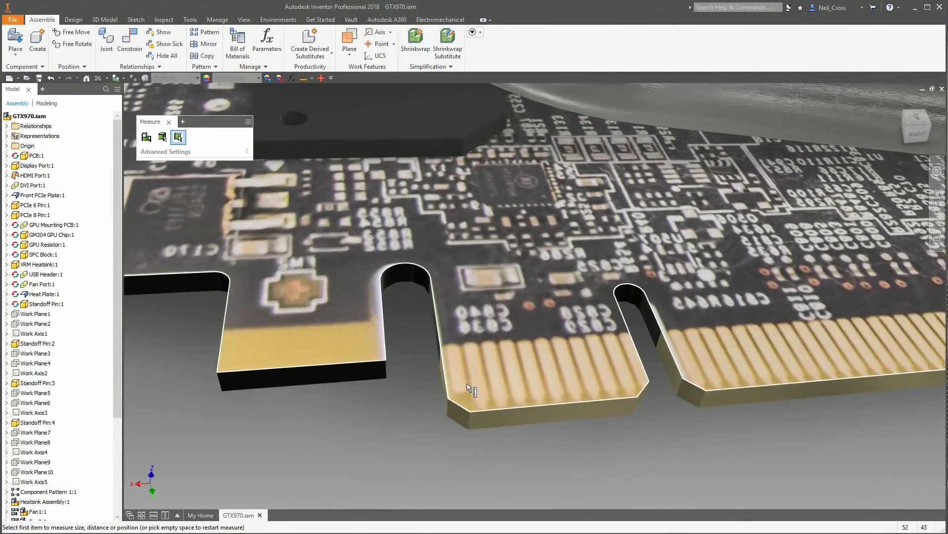
pyautogui.click(414, 361)
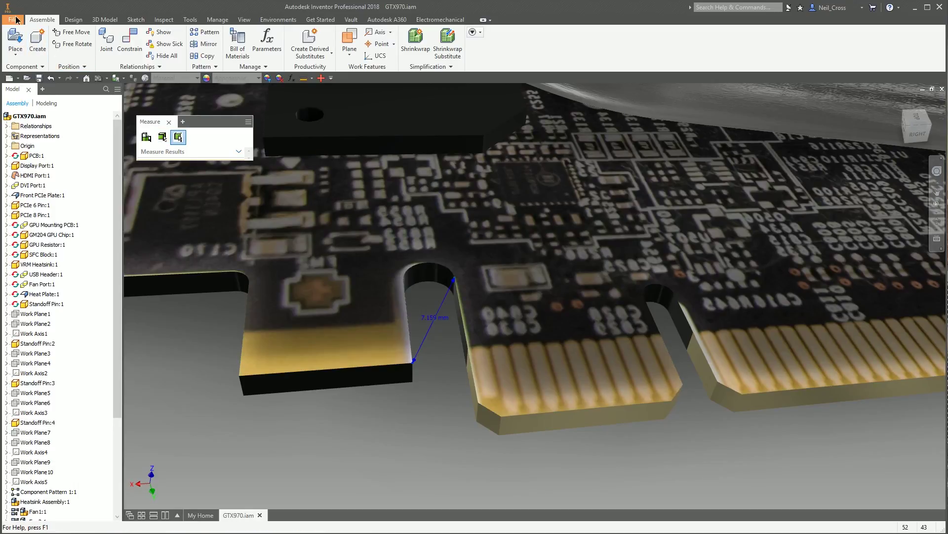
# Step: Set the Annotation scale to 2 in Application Options
pyautogui.click(16, 19)
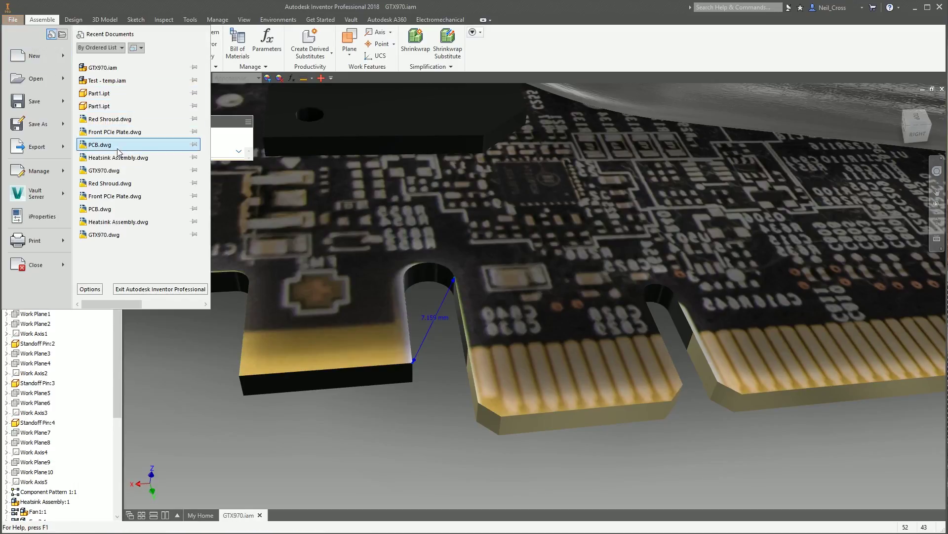
pyautogui.click(88, 289)
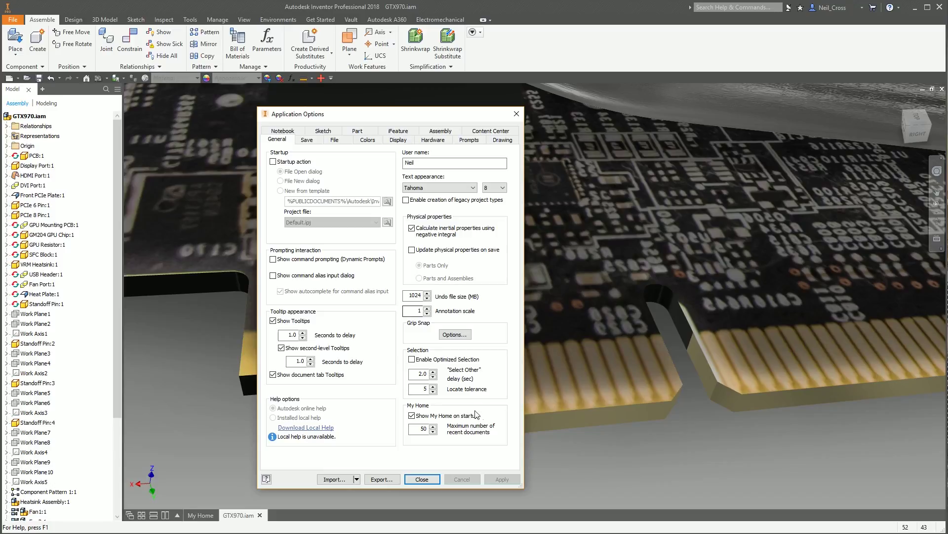
pyautogui.doubleClick(418, 311)
pyautogui.write('2')
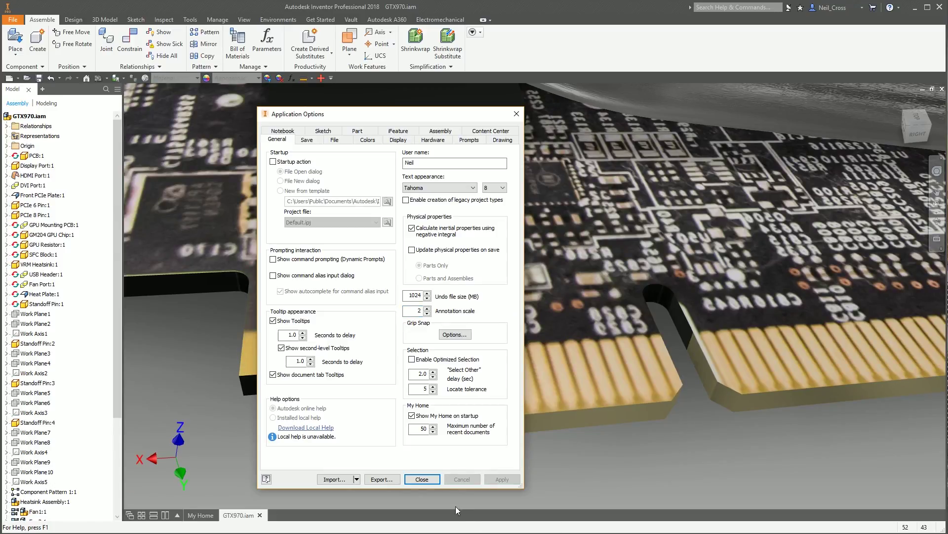
pyautogui.click(437, 480)
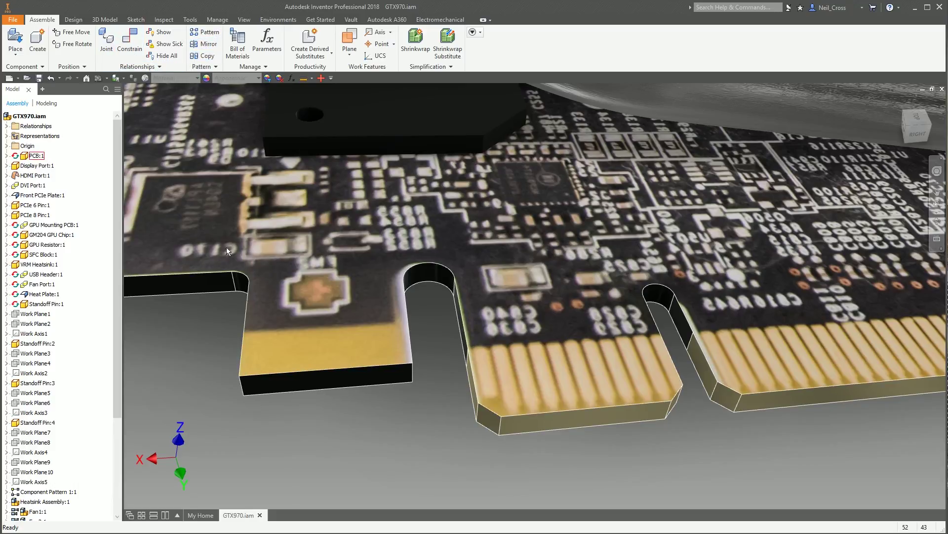
# Step: Measure M between the two connector slot corners, giving 7.159 mm
pyautogui.press('m')
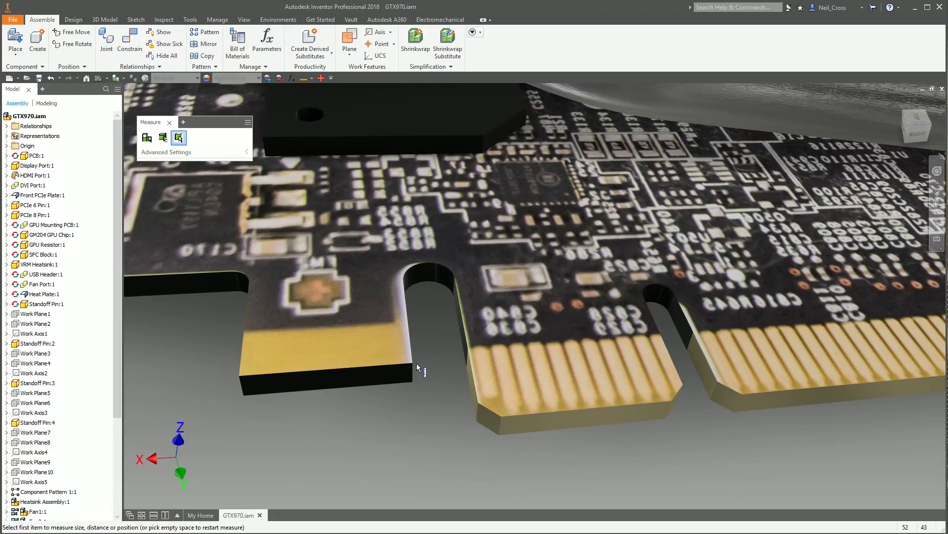
pyautogui.click(416, 361)
pyautogui.click(453, 280)
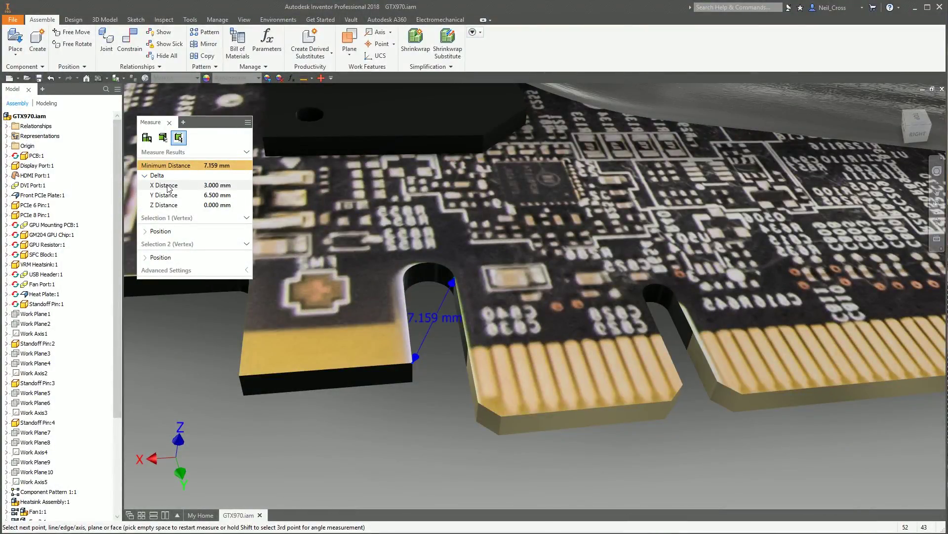
# Step: Show X 3.000 and Y 6.500 mm components, inspect point positions, and expand Advanced Settings
pyautogui.click(167, 187)
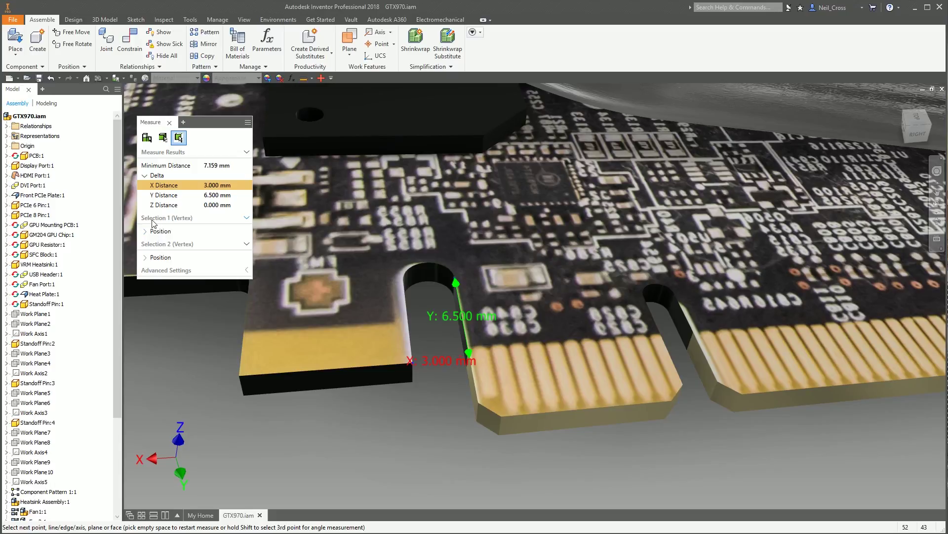
pyautogui.click(165, 233)
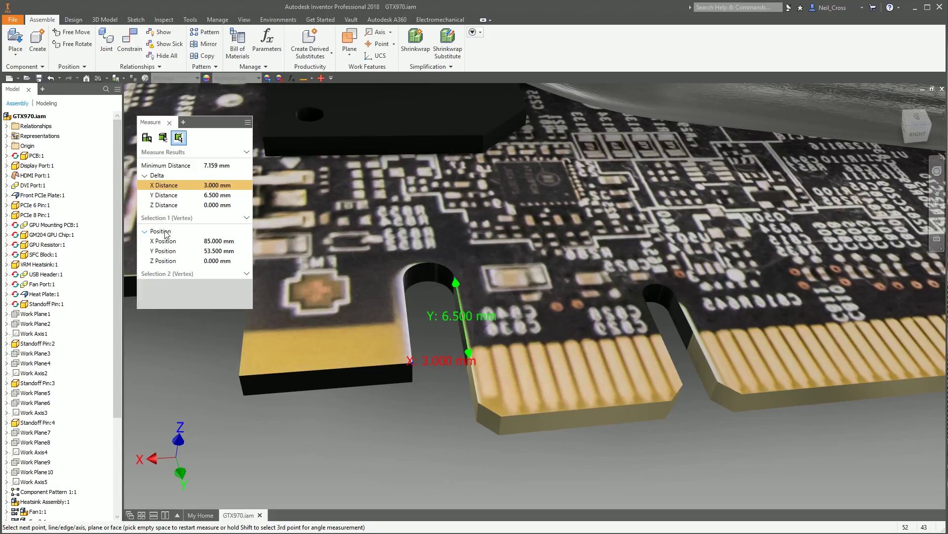
pyautogui.click(171, 273)
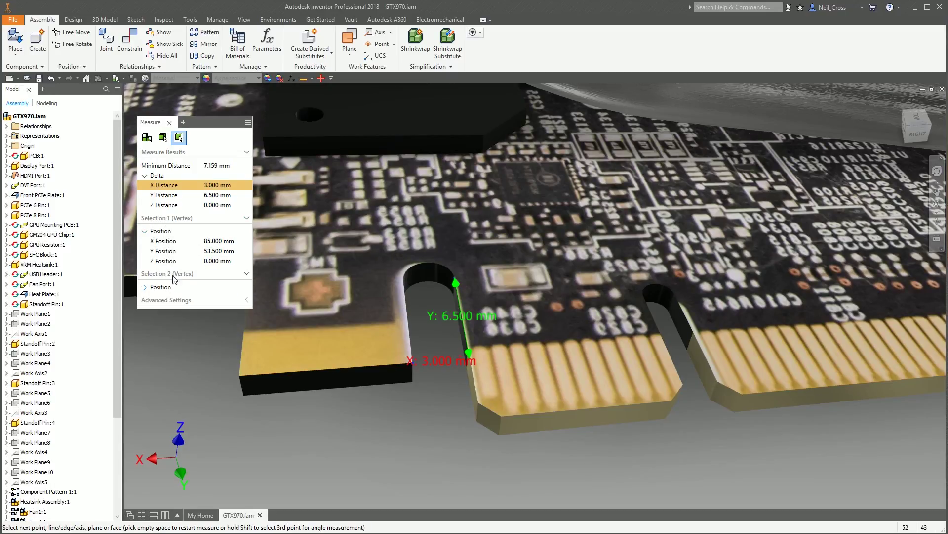
pyautogui.click(163, 233)
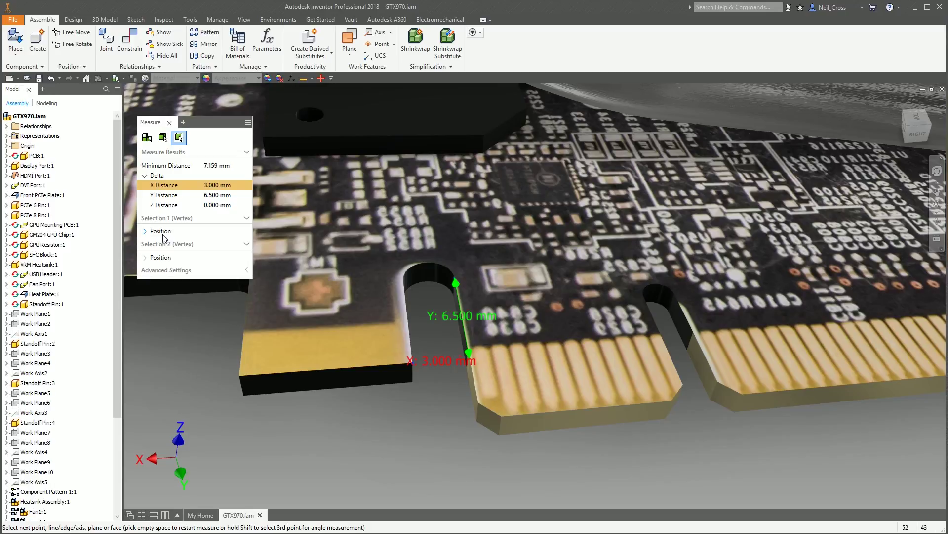
pyautogui.click(166, 271)
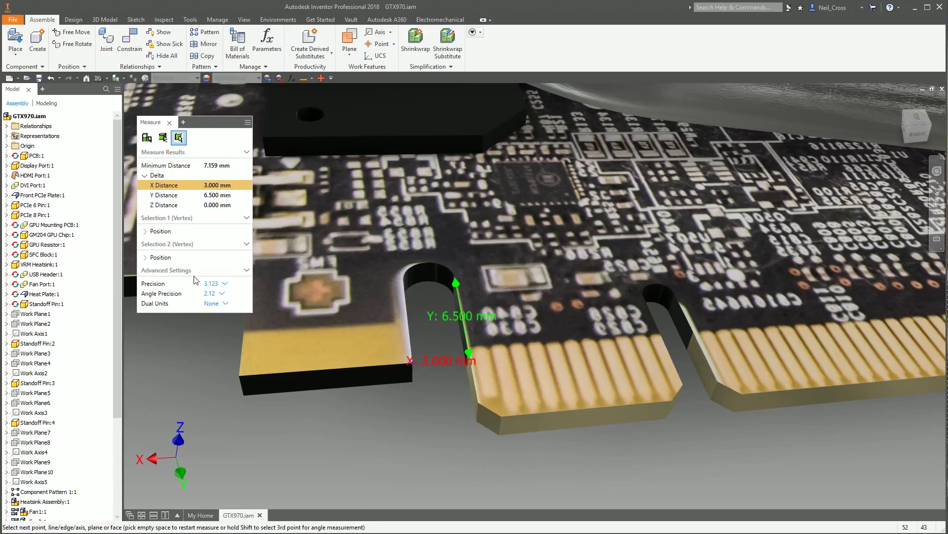
pyautogui.click(225, 284)
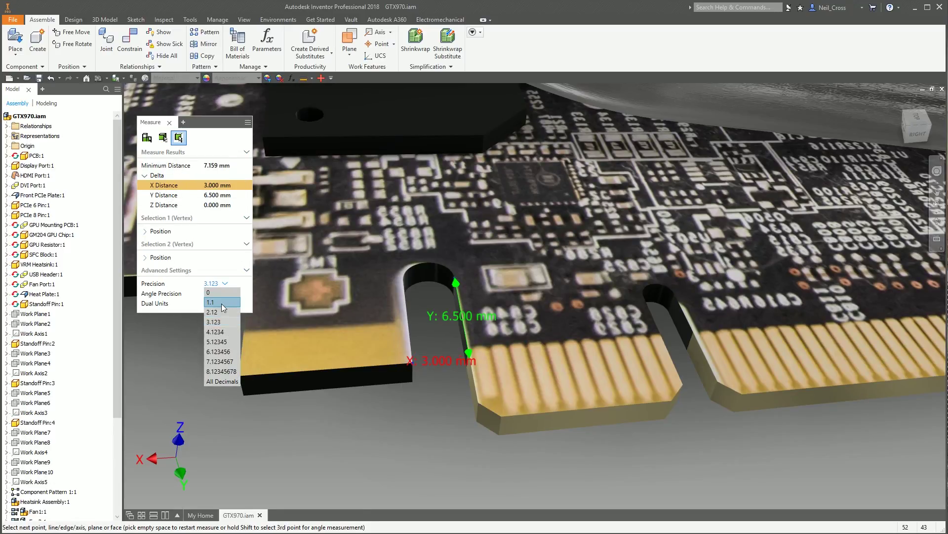
pyautogui.click(220, 303)
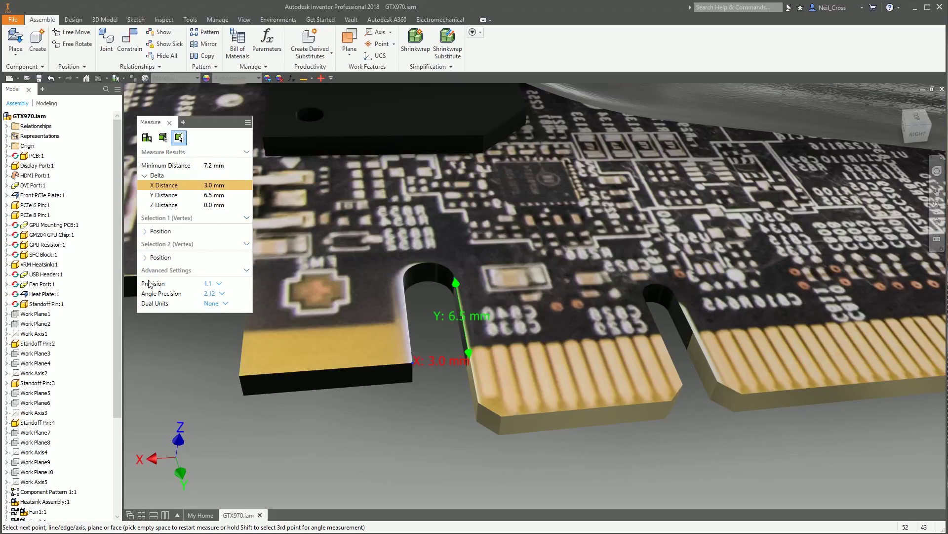
pyautogui.click(216, 284)
pyautogui.scroll(1, 216, 290)
pyautogui.click(216, 292)
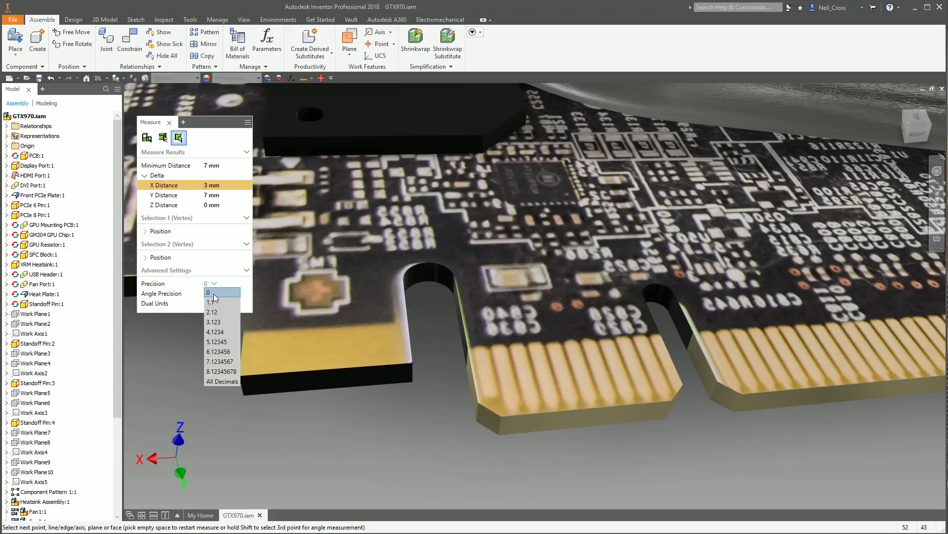
pyautogui.click(214, 322)
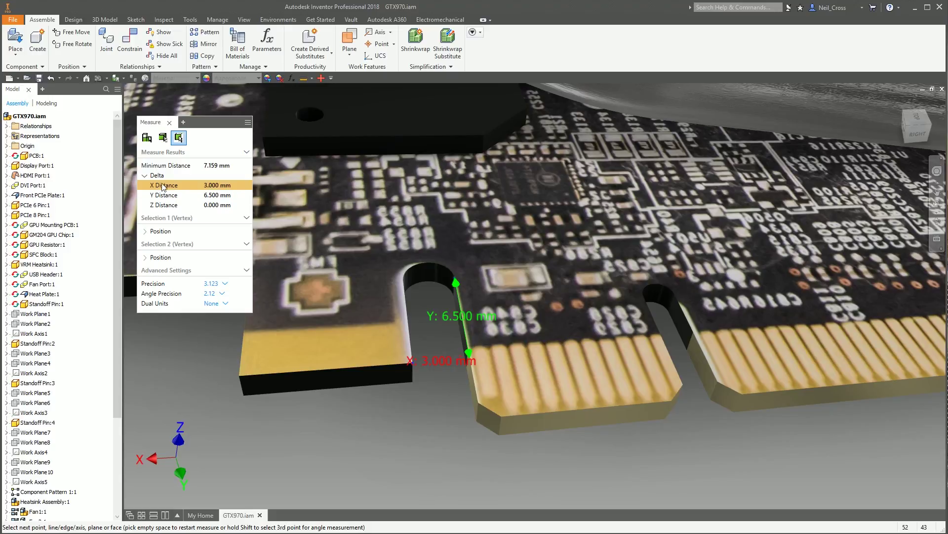
# Step: In Part Priority mode, measure the 5.030 mm gap between the DisplayPort and HDMI ports
pyautogui.click(163, 138)
pyautogui.scroll(5, 496, 409)
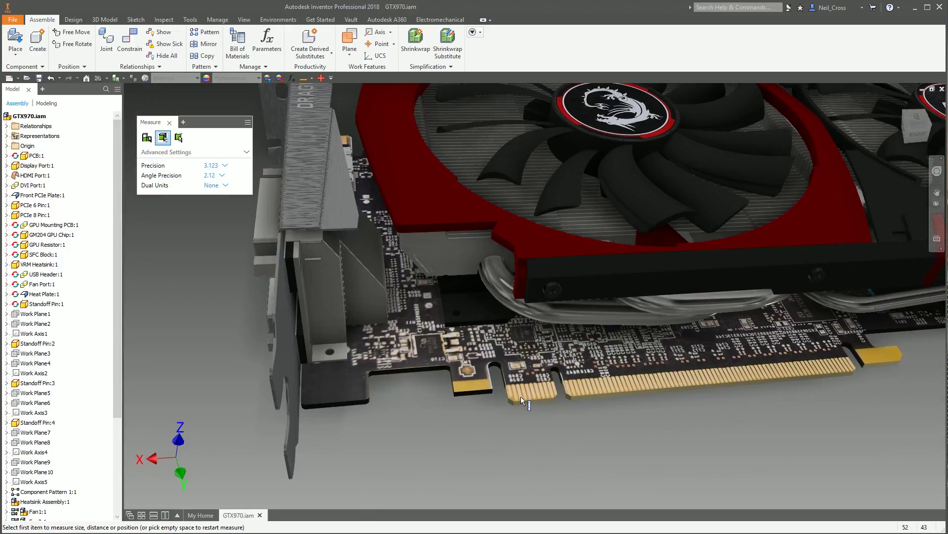
pyautogui.scroll(5, 649, 411)
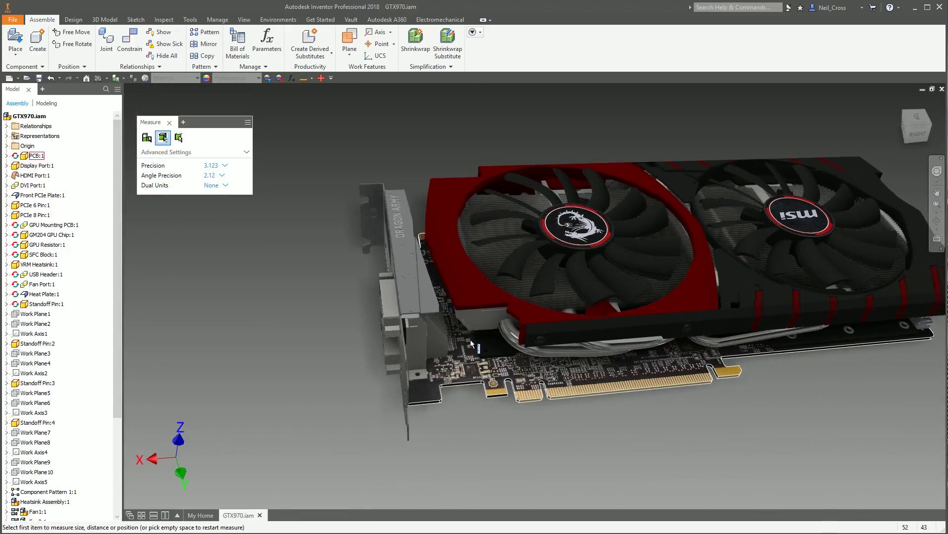
pyautogui.keyDown('shift'); pyautogui.moveTo(470, 340); pyautogui.dragTo(403, 381, button='middle'); pyautogui.keyUp('shift')
pyautogui.click(397, 378)
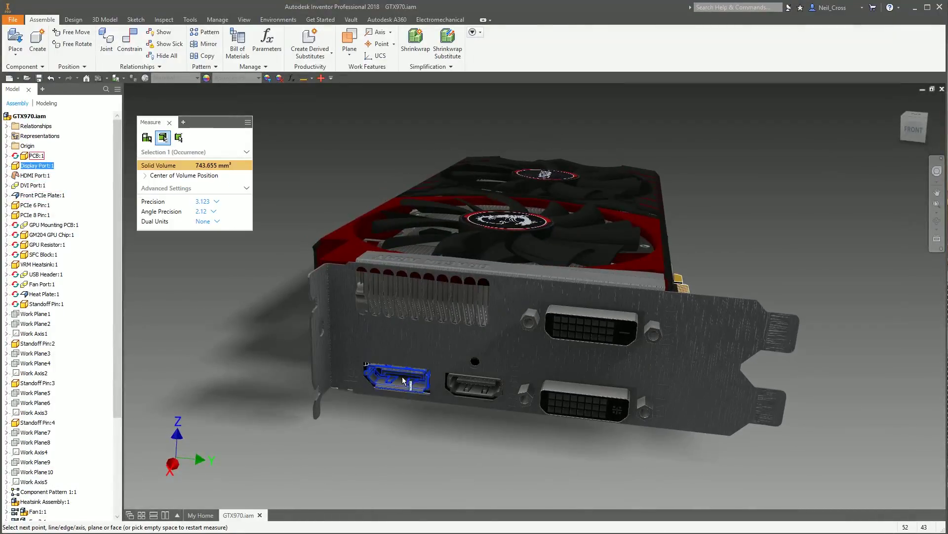
pyautogui.click(466, 386)
pyautogui.scroll(-5, 512, 414)
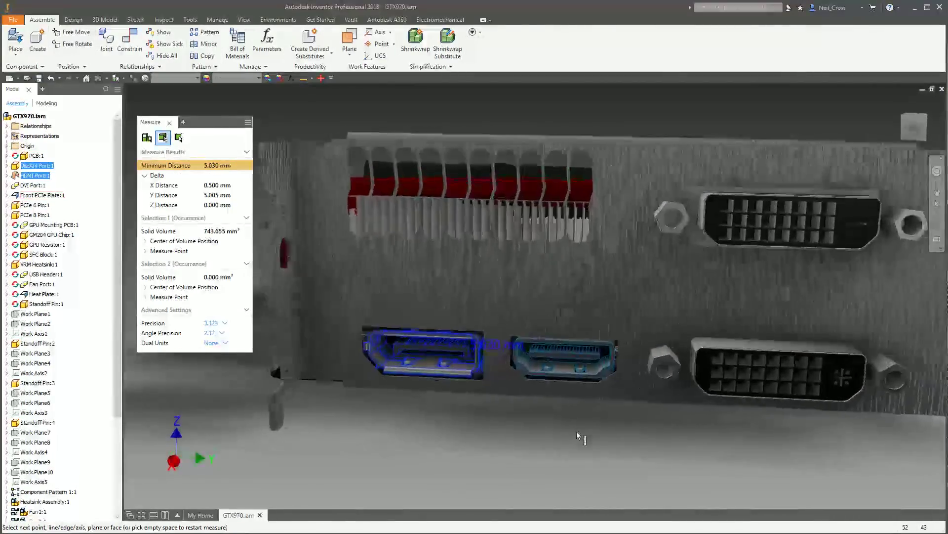
pyautogui.scroll(-6, 577, 360)
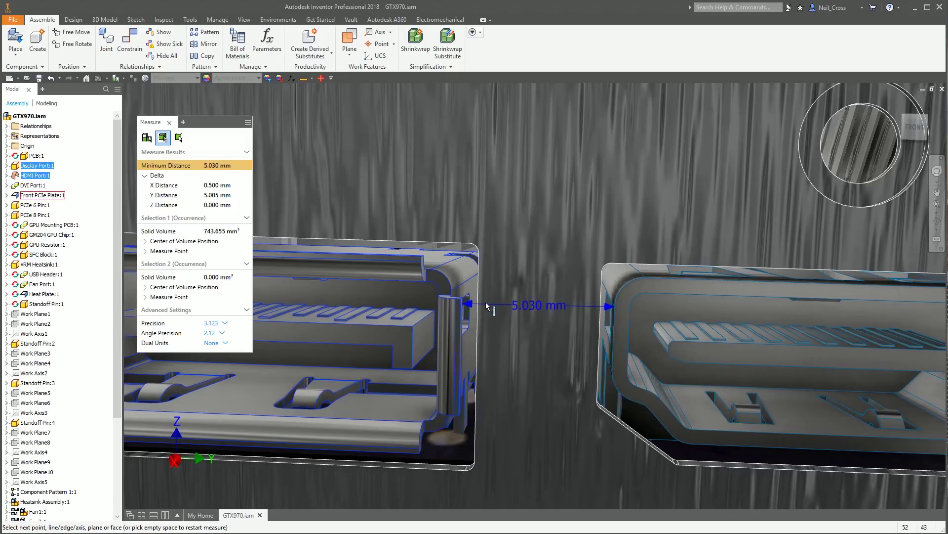
pyautogui.keyDown('shift'); pyautogui.moveTo(614, 310); pyautogui.dragTo(504, 309, button='middle'); pyautogui.keyUp('shift')
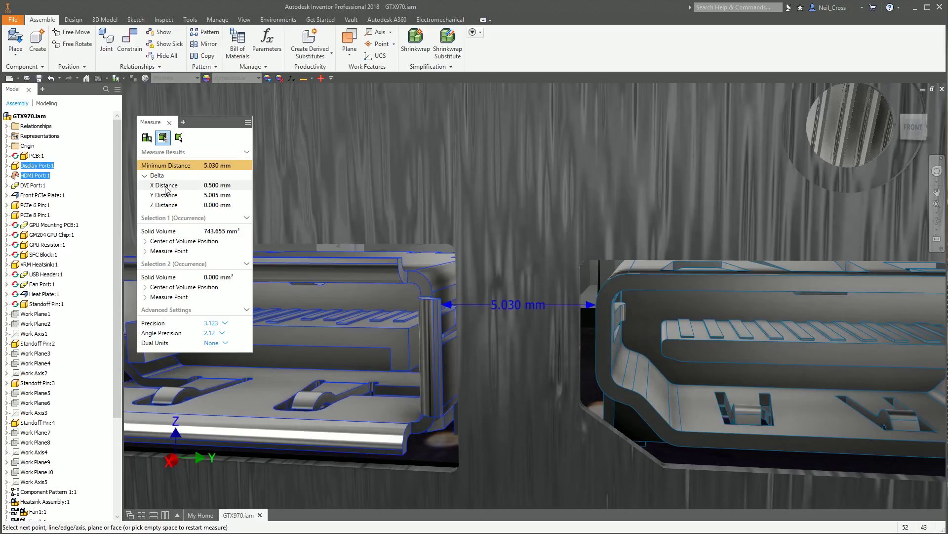
# Step: In faces-and-edges mode, measure the 2.194 mm nut edge and 120.00 deg edge angle, then exit
pyautogui.click(179, 140)
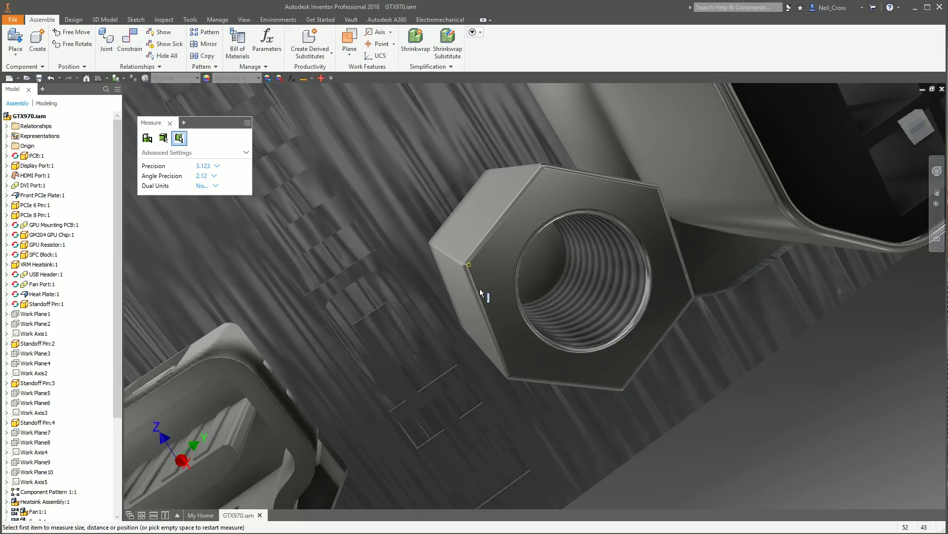
pyautogui.click(483, 304)
pyautogui.click(484, 303)
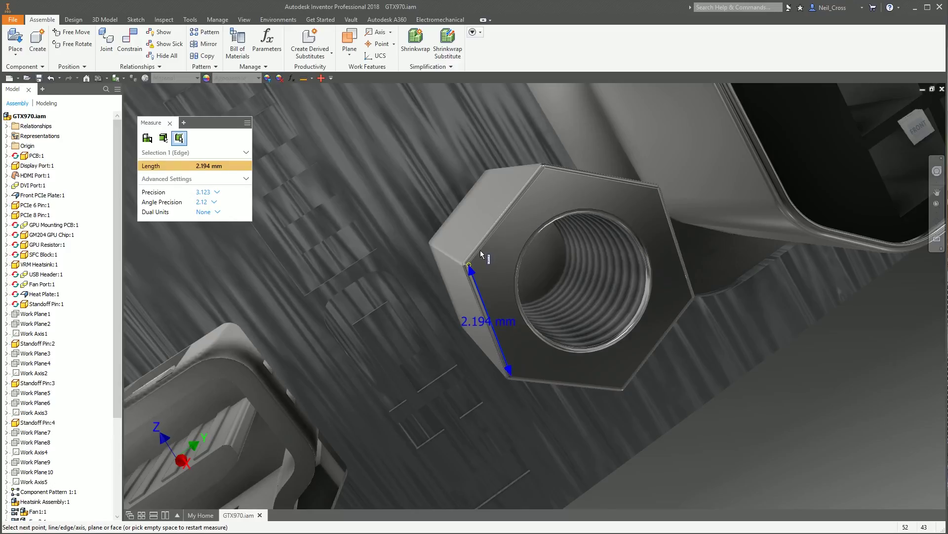
pyautogui.click(481, 254)
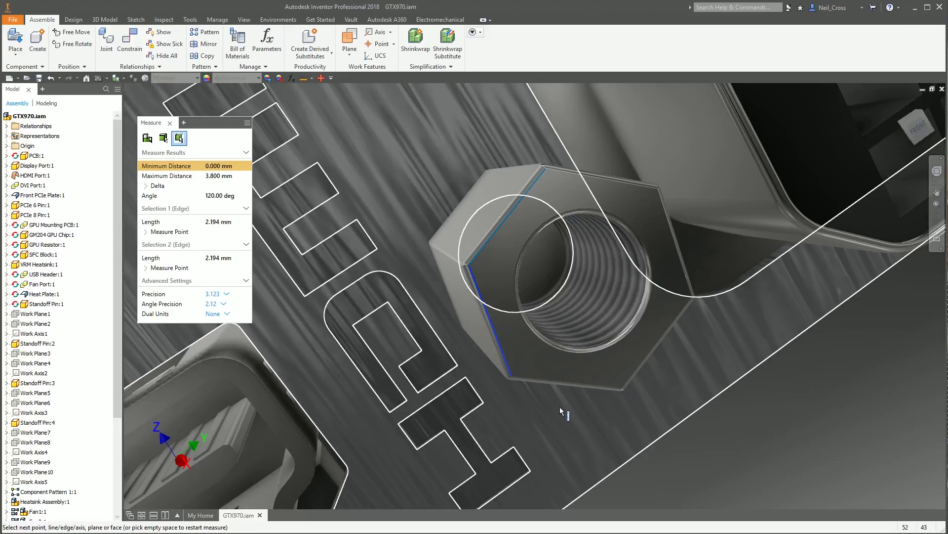
pyautogui.press('Escape')
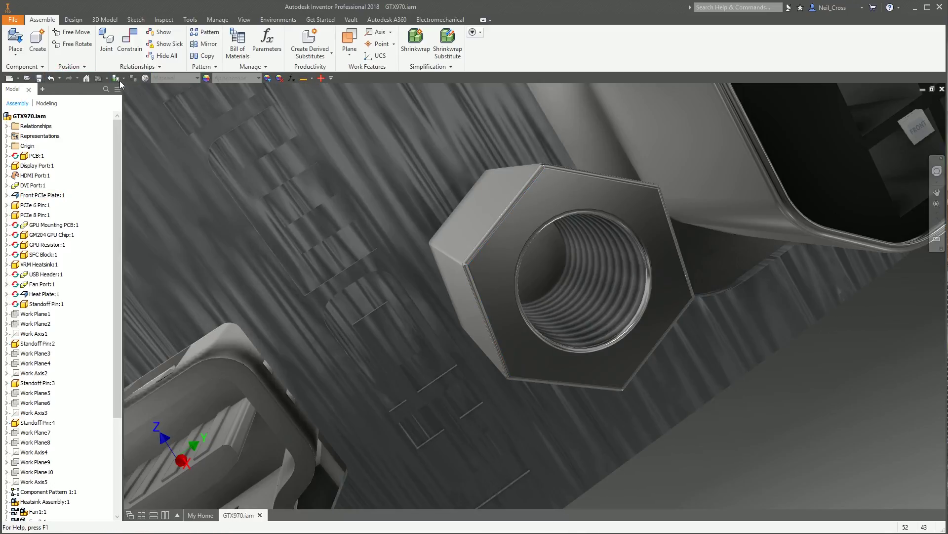
# Step: Measure the nut's left edge length, cancel, and restart Measure with an empty selection
pyautogui.press('m')
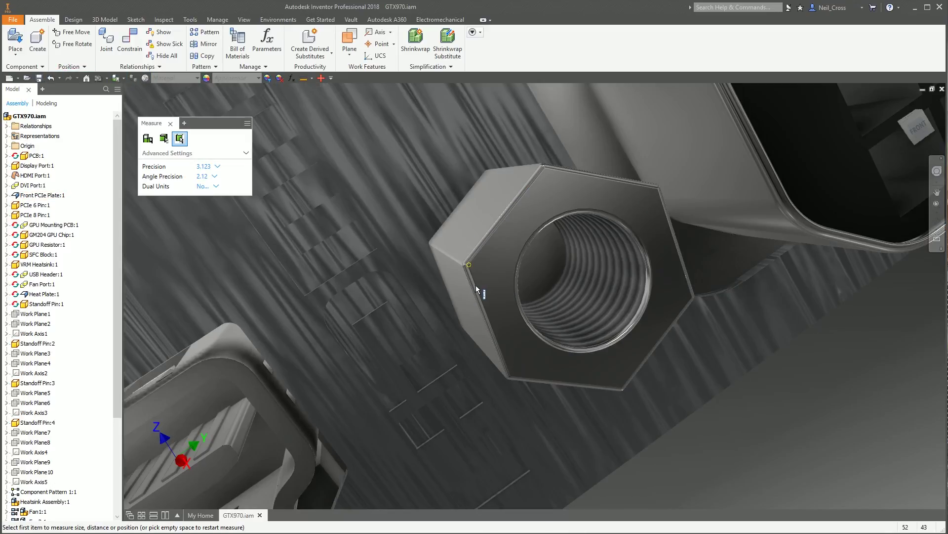
pyautogui.click(478, 290)
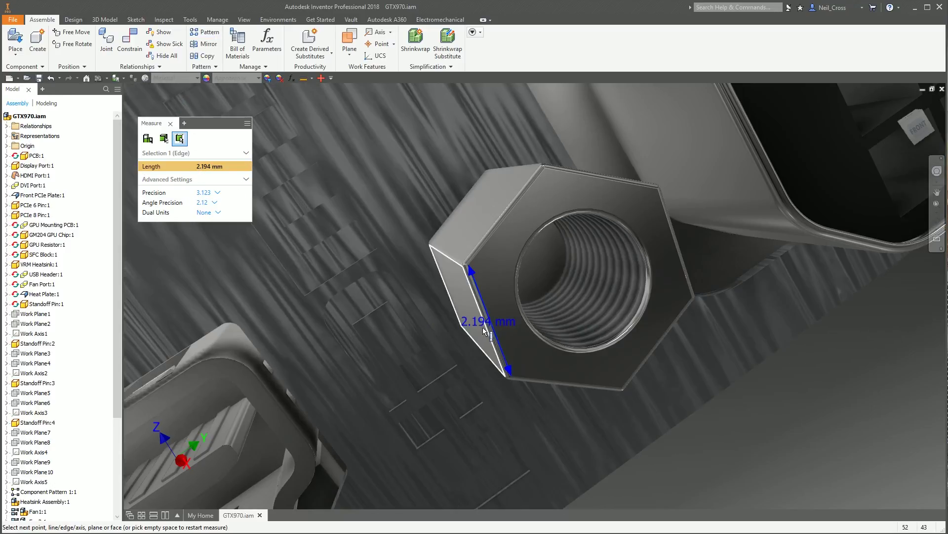
pyautogui.press('Escape')
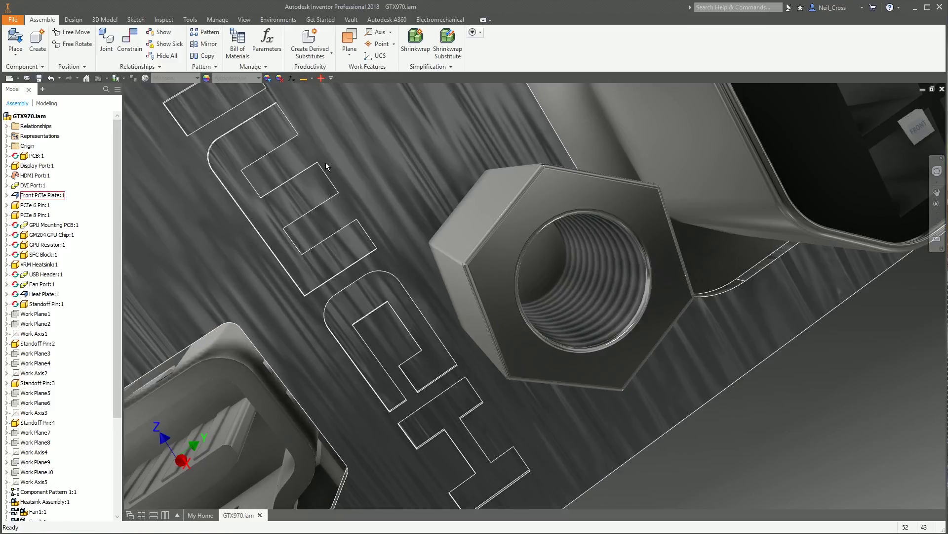
pyautogui.press('m')
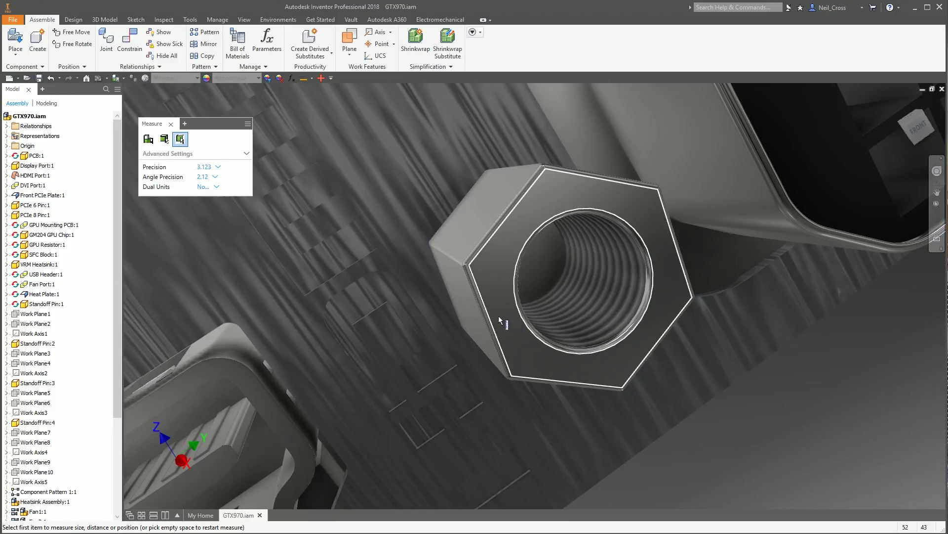
# Step: Pick three nut edge midpoints to measure a 120.00 deg angle, then orbit face-on
pyautogui.click(491, 319)
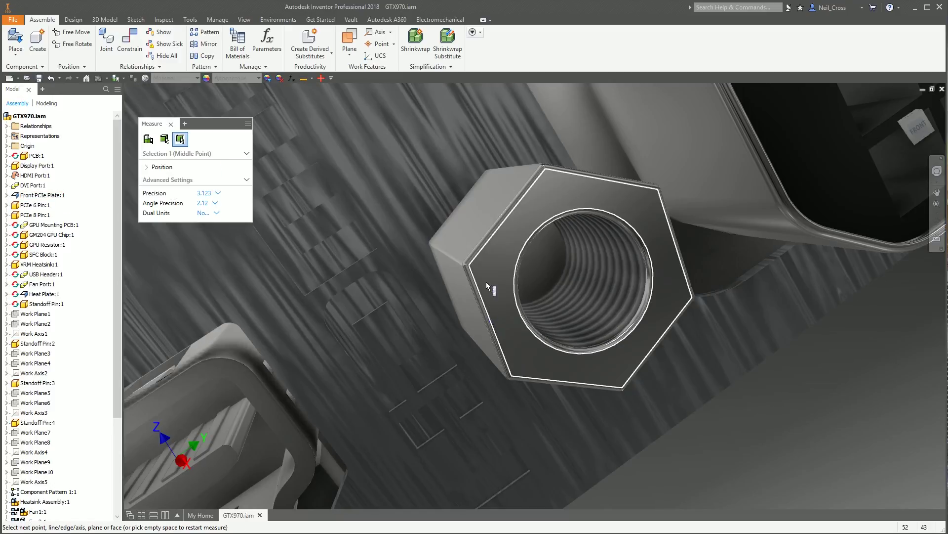
pyautogui.click(507, 223)
pyautogui.keyDown('shift'); pyautogui.click(604, 180); pyautogui.keyUp('shift')
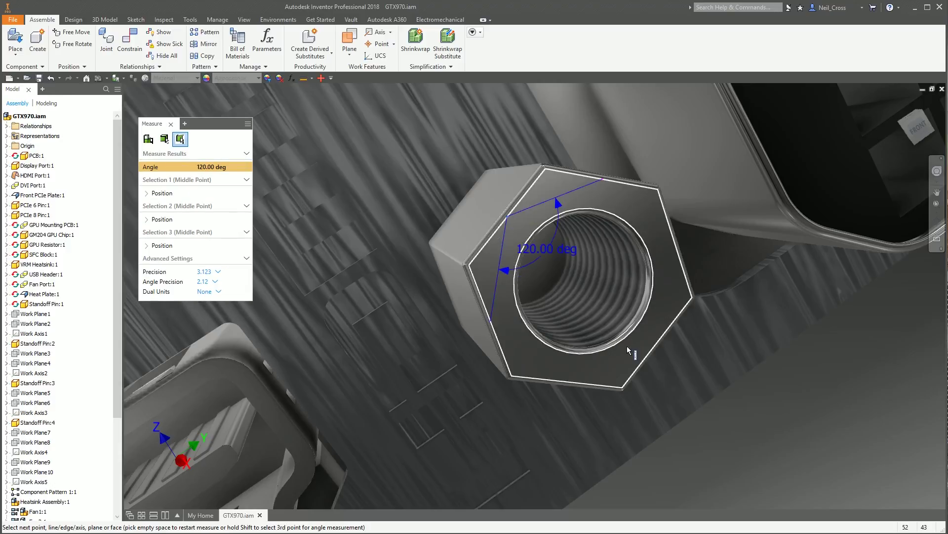
pyautogui.moveTo(629, 349)
pyautogui.keyDown('shift'); pyautogui.mouseDown(button='middle')
pyautogui.moveTo(540, 302)
pyautogui.moveTo(569, 357)
pyautogui.moveTo(549, 350)
pyautogui.mouseUp(button='middle'); pyautogui.keyUp('shift')
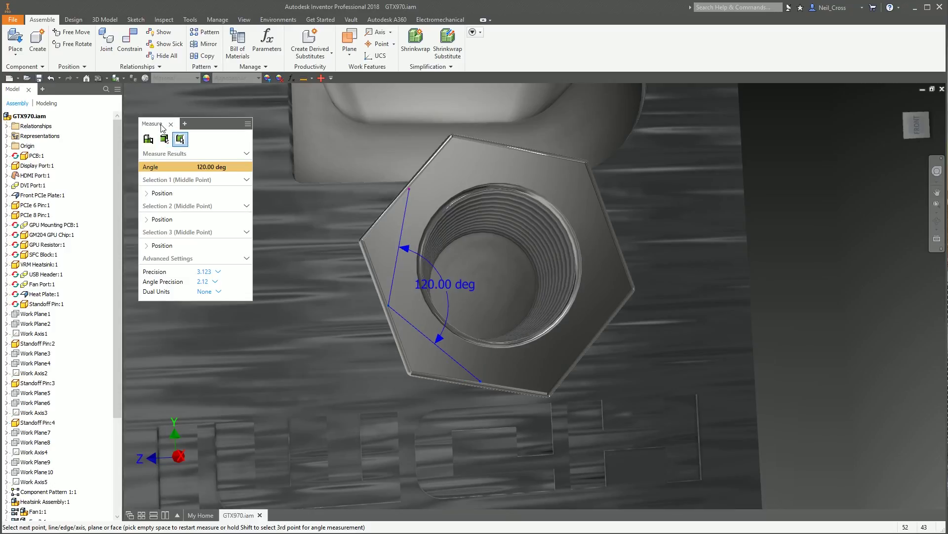
# Step: Undock the Measure palette, abandon Place Constraint, and restart Measure with results cleared
pyautogui.moveTo(162, 129); pyautogui.dragTo(45, 516)
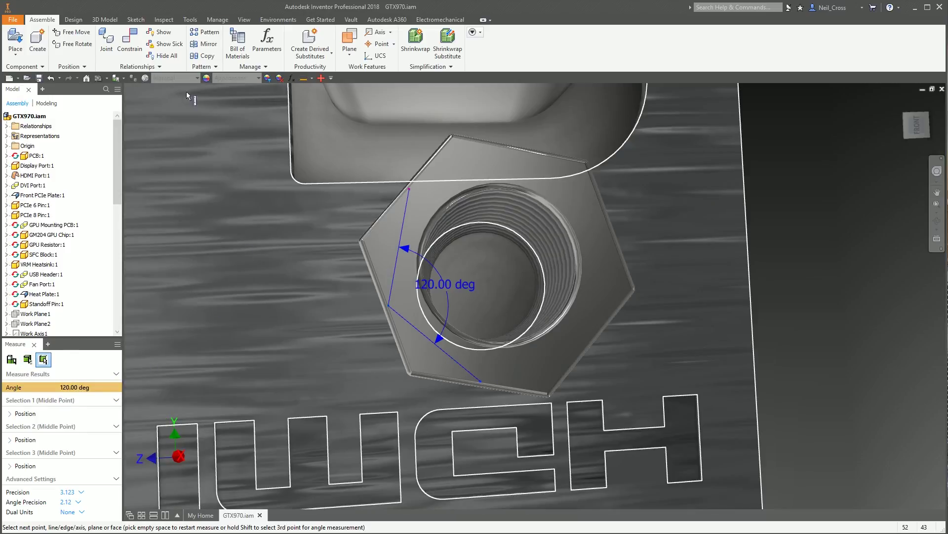
pyautogui.click(129, 42)
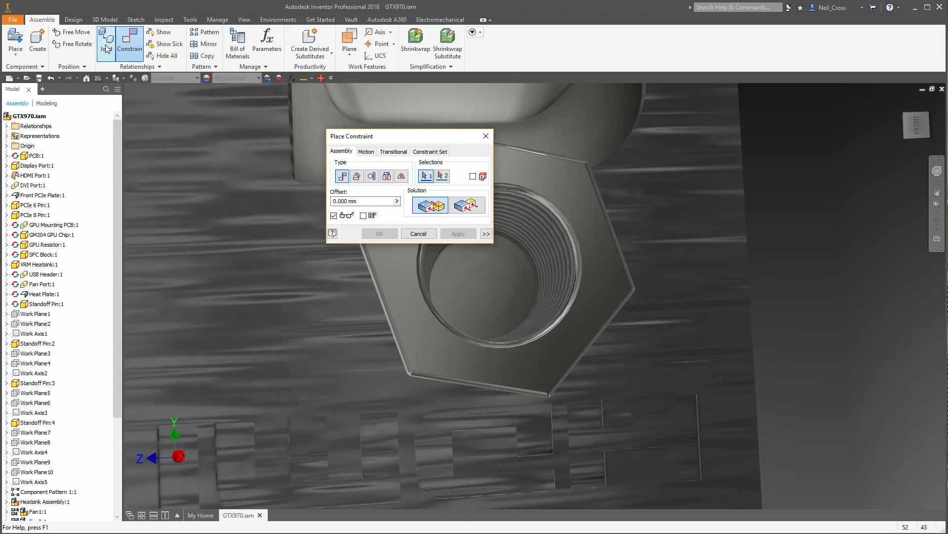
pyautogui.press('m')
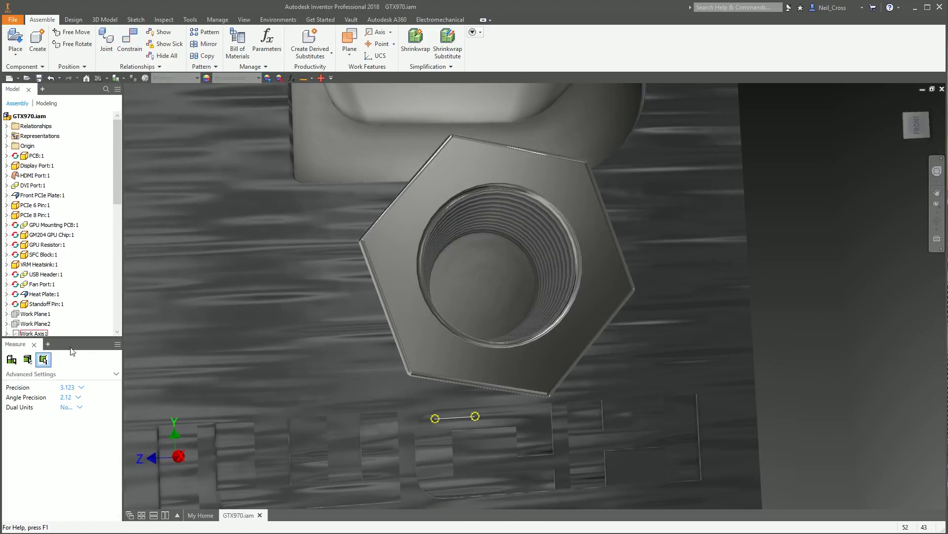
pyautogui.click(130, 40)
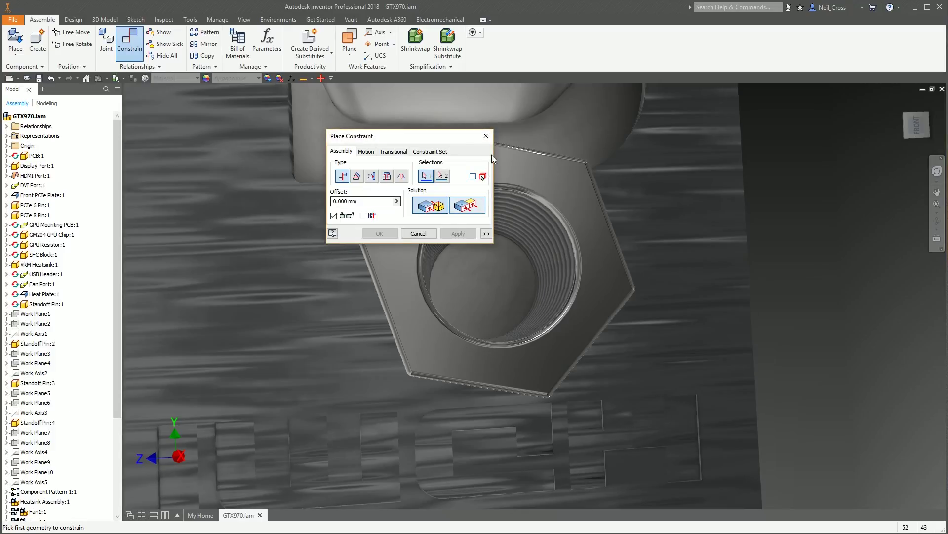
pyautogui.press('m')
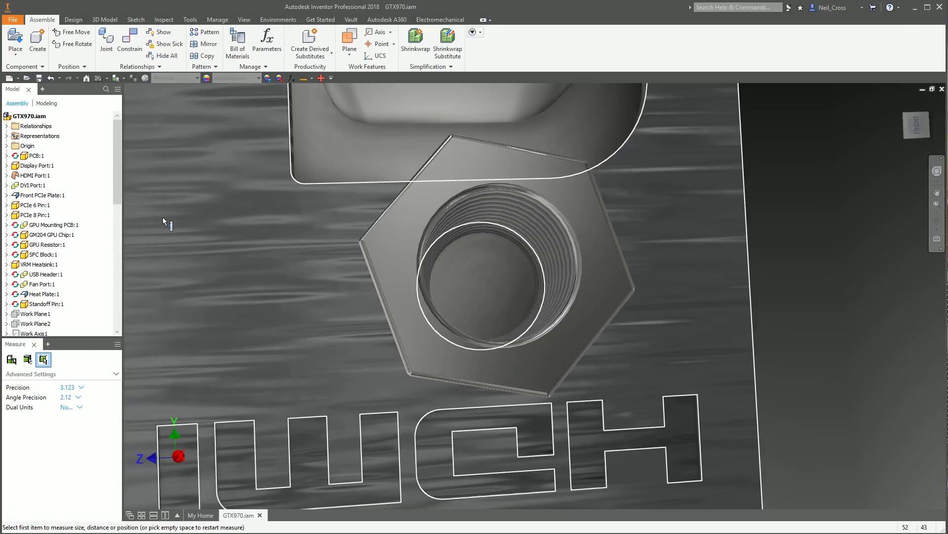
pyautogui.press('Escape')
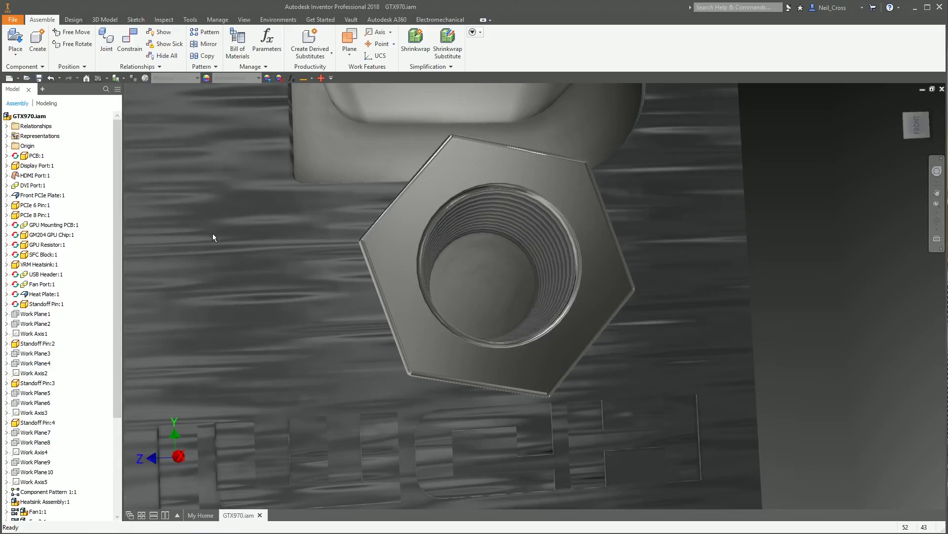
pyautogui.click(303, 78)
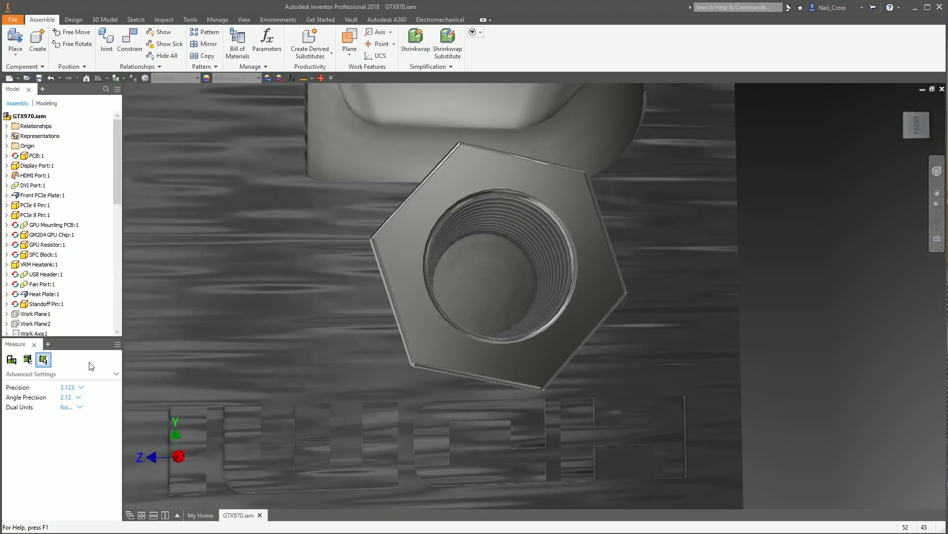
# Step: Measure the left DVI connector face area (13.405 mm²) with the floating Measure palette, then open the File menu
pyautogui.moveTo(15, 344); pyautogui.dragTo(152, 261)
pyautogui.scroll(-5, 417, 249)
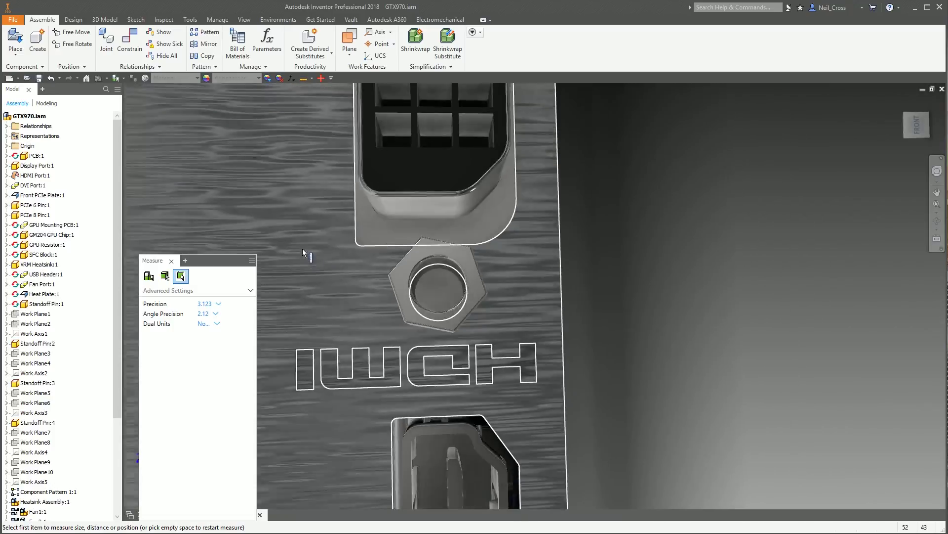
pyautogui.scroll(-5, 375, 213)
pyautogui.keyDown('shift'); pyautogui.moveTo(375, 213); pyautogui.dragTo(257, 246, button='middle'); pyautogui.keyUp('shift')
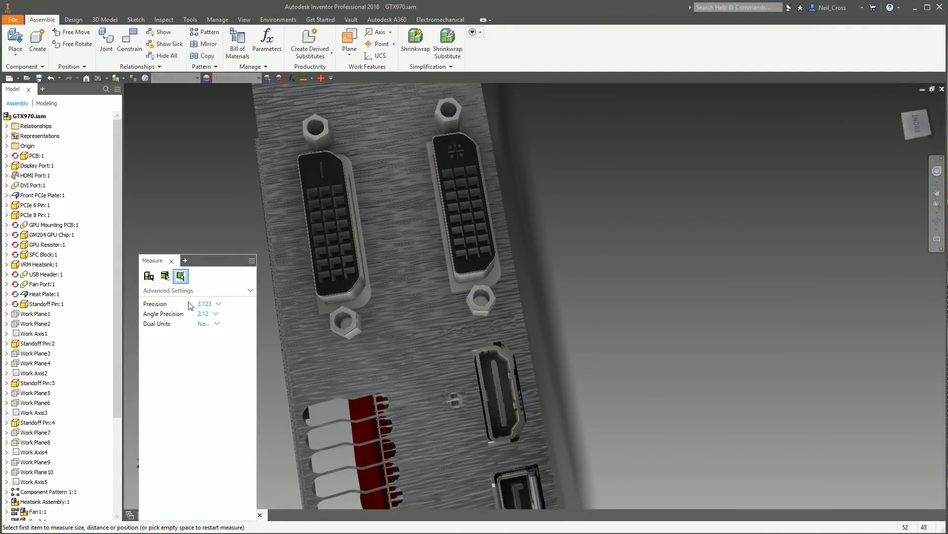
pyautogui.click(321, 277)
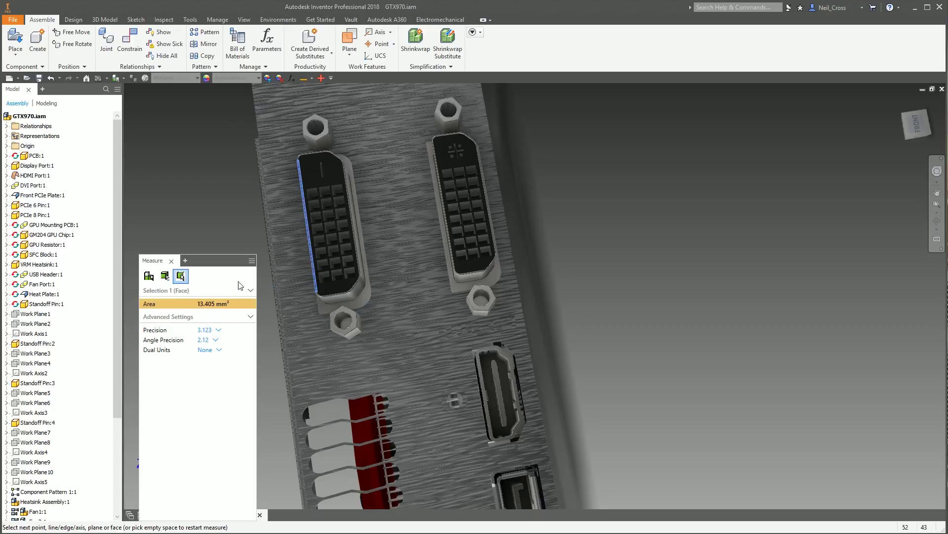
pyautogui.rightClick(216, 305)
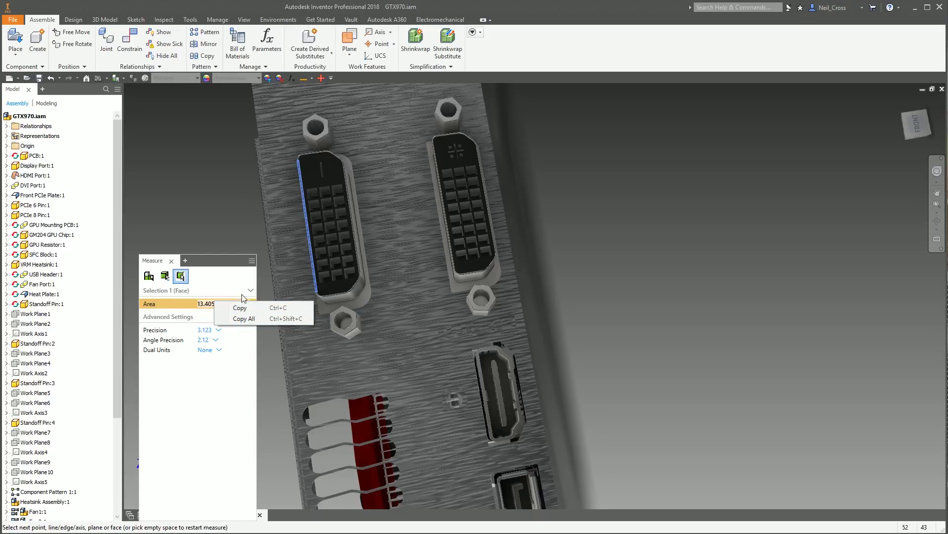
pyautogui.click(13, 20)
# Step: Create a new part from Standard.ipt and start a 2D sketch on the XY plane
pyautogui.click(23, 74)
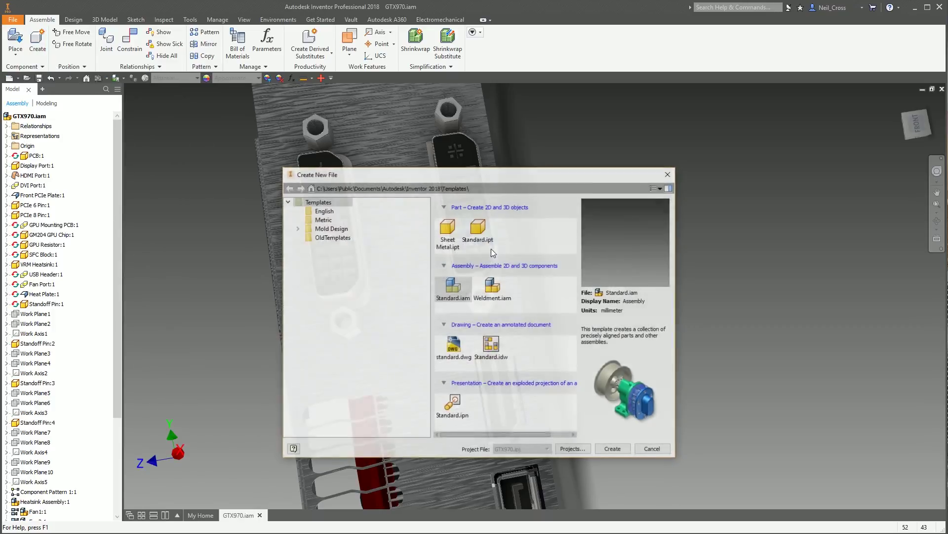
pyautogui.doubleClick(478, 228)
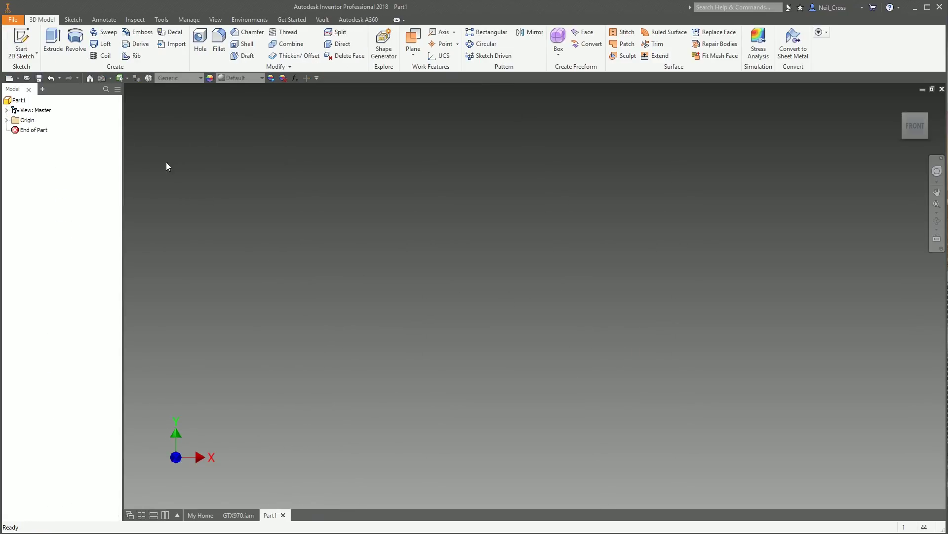
pyautogui.click(21, 52)
pyautogui.click(42, 71)
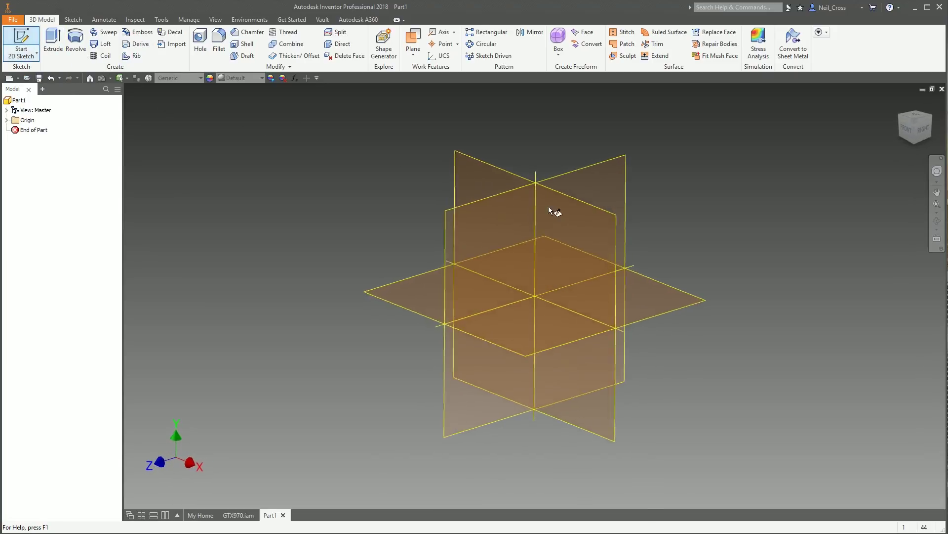
pyautogui.click(470, 168)
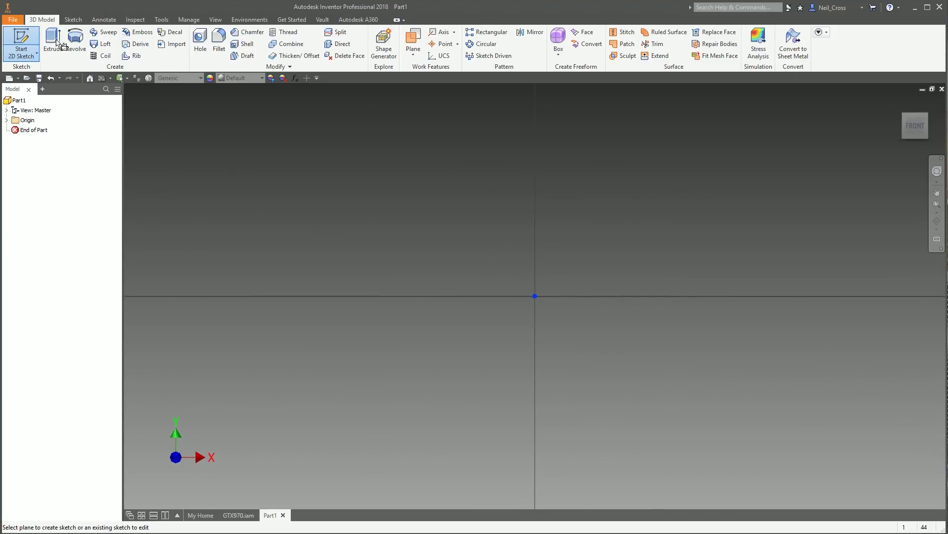
# Step: Draw a rectangle and extrude it into a solid block
pyautogui.click(122, 39)
pyautogui.click(402, 153)
pyautogui.click(815, 387)
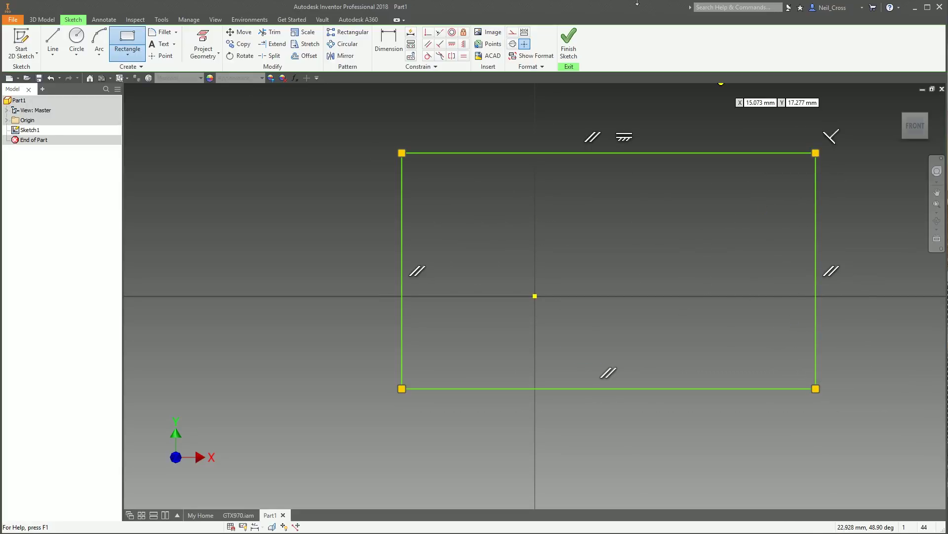
pyautogui.click(569, 49)
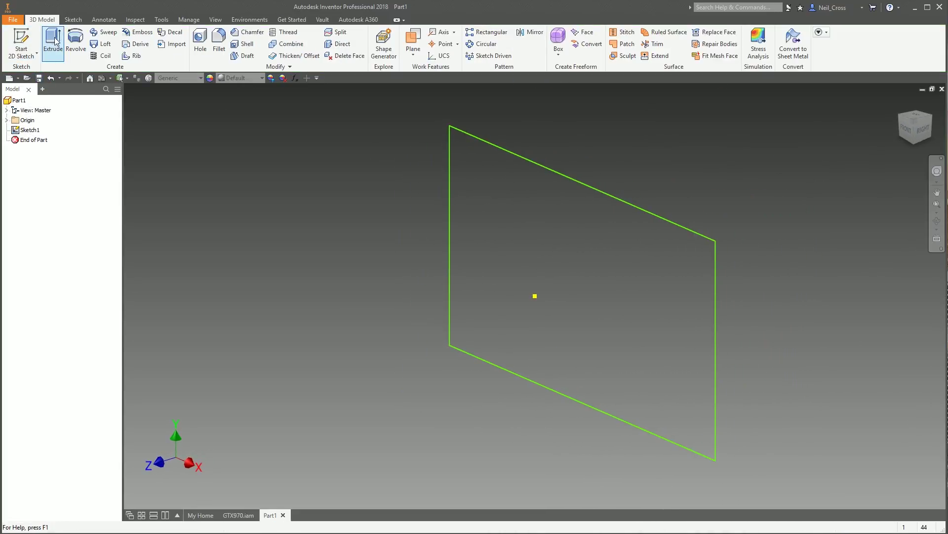
pyautogui.click(53, 42)
pyautogui.click(231, 207)
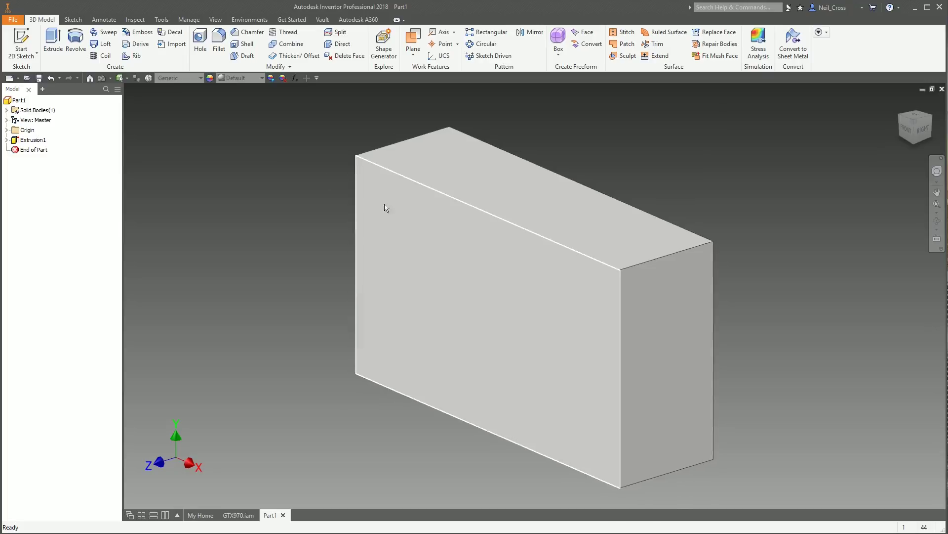
# Step: Sketch a circle on the block's front face and begin extruding it with E
pyautogui.click(36, 40)
pyautogui.click(580, 333)
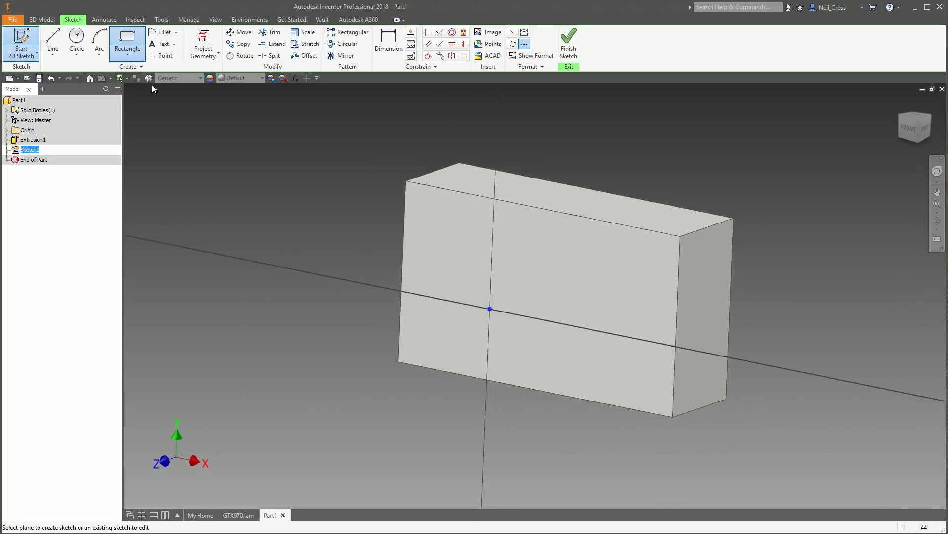
pyautogui.click(78, 37)
pyautogui.click(628, 280)
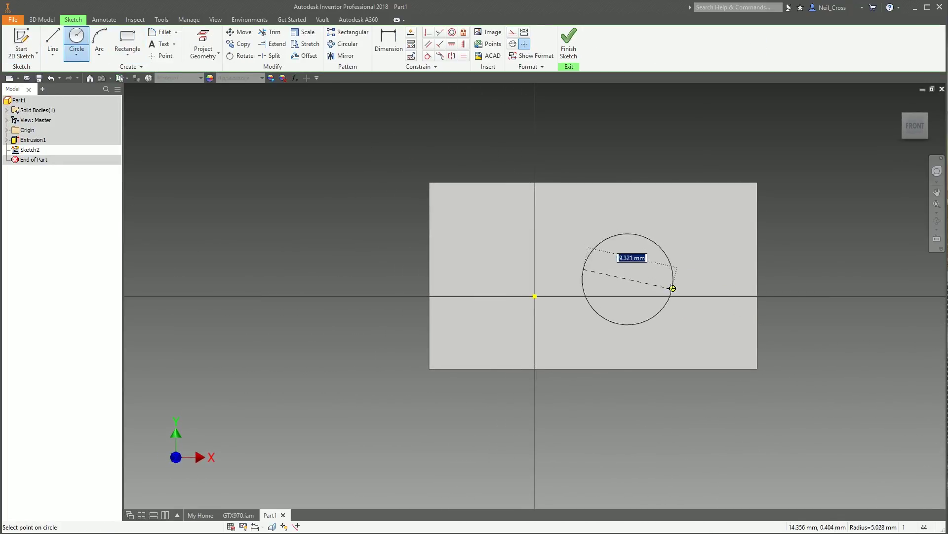
pyautogui.click(637, 244)
pyautogui.click(563, 60)
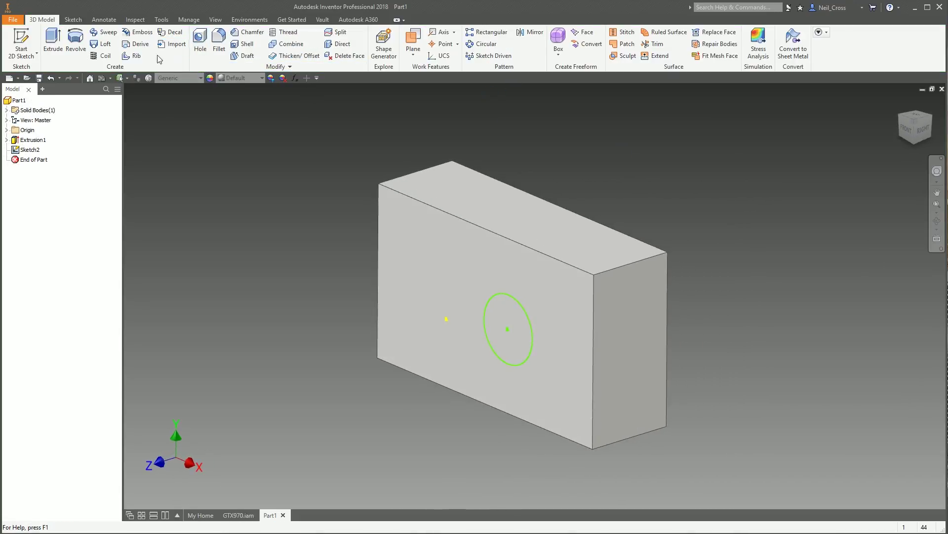
pyautogui.press('e')
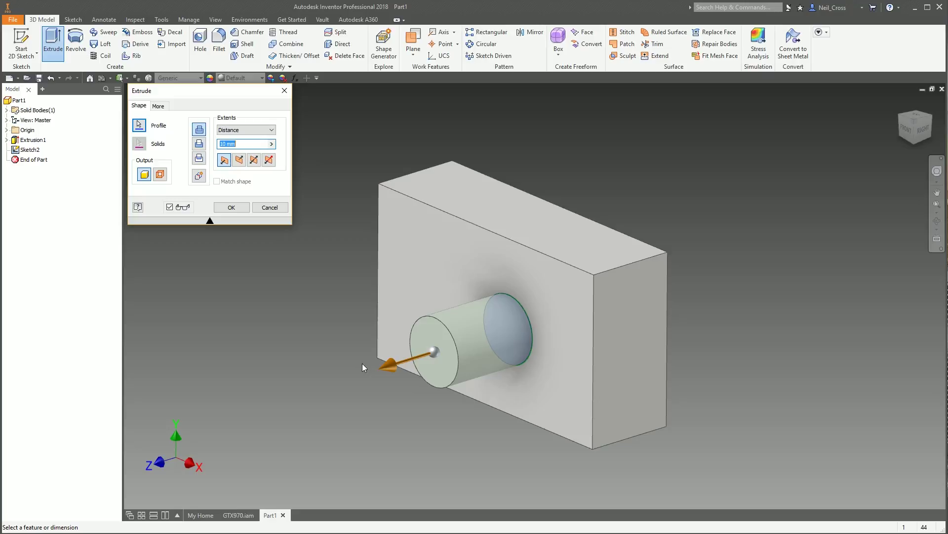
# Step: Set the cylinder extrude distance to 33.593 mm by measuring the block's bottom edge
pyautogui.click(272, 143)
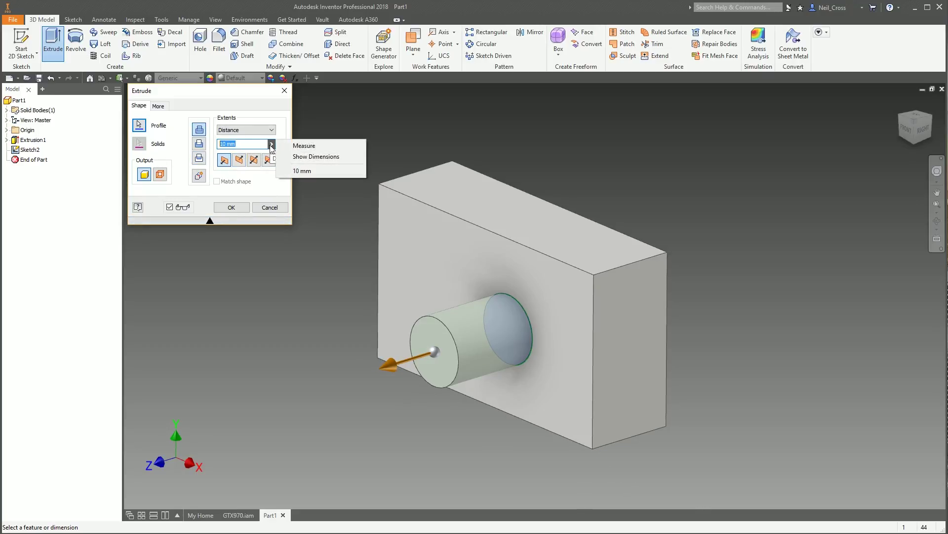
pyautogui.click(301, 143)
pyautogui.click(439, 384)
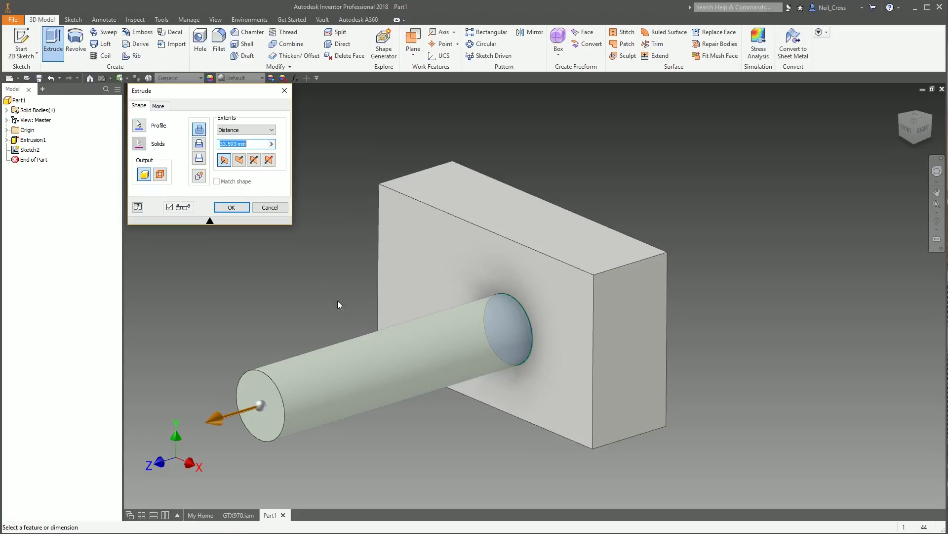
pyautogui.keyDown('shift'); pyautogui.moveTo(204, 416); pyautogui.dragTo(368, 328, button='middle'); pyautogui.keyUp('shift')
pyautogui.keyDown('shift'); pyautogui.moveTo(448, 302); pyautogui.dragTo(394, 336, button='middle'); pyautogui.keyUp('shift')
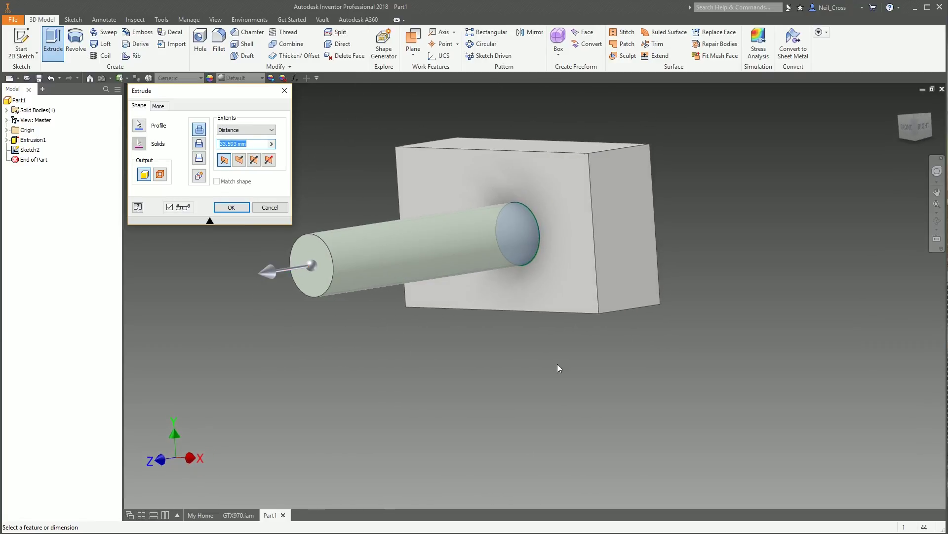
pyautogui.keyDown('shift'); pyautogui.moveTo(557, 363); pyautogui.dragTo(539, 358, button='middle'); pyautogui.keyUp('shift')
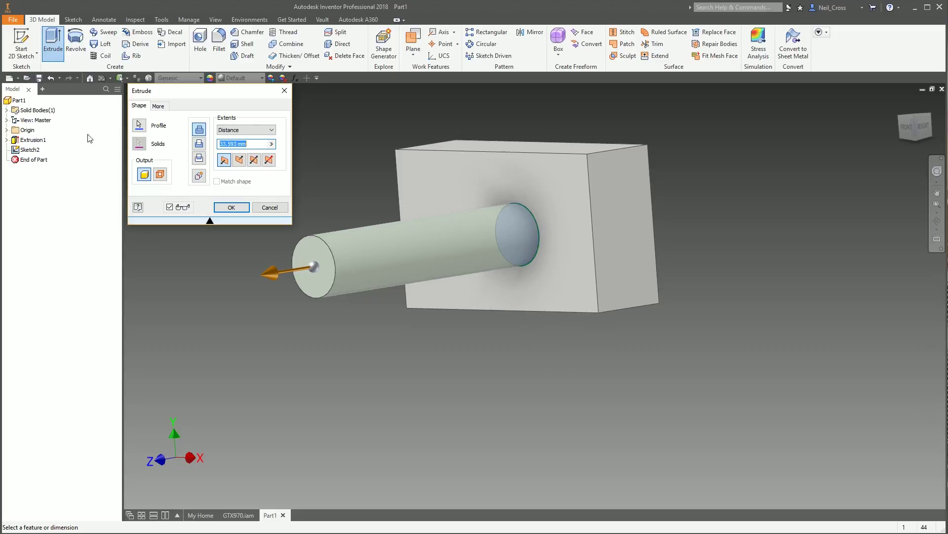
# Step: Re-measure the extrude length as 39.926 mm from another edge, then cancel the extrusion
pyautogui.click(271, 144)
pyautogui.click(298, 147)
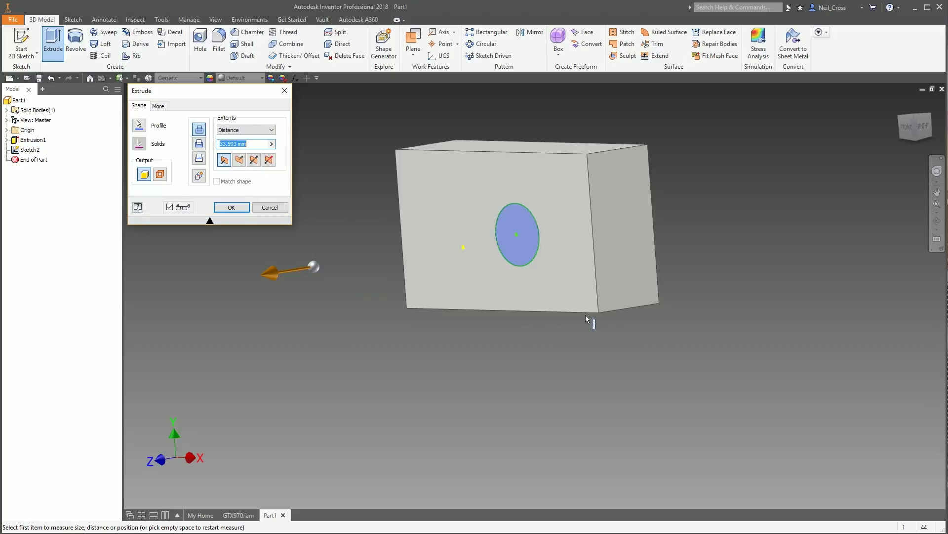
pyautogui.click(597, 312)
pyautogui.keyDown('shift'); pyautogui.moveTo(597, 312); pyautogui.dragTo(568, 306, button='middle'); pyautogui.keyUp('shift')
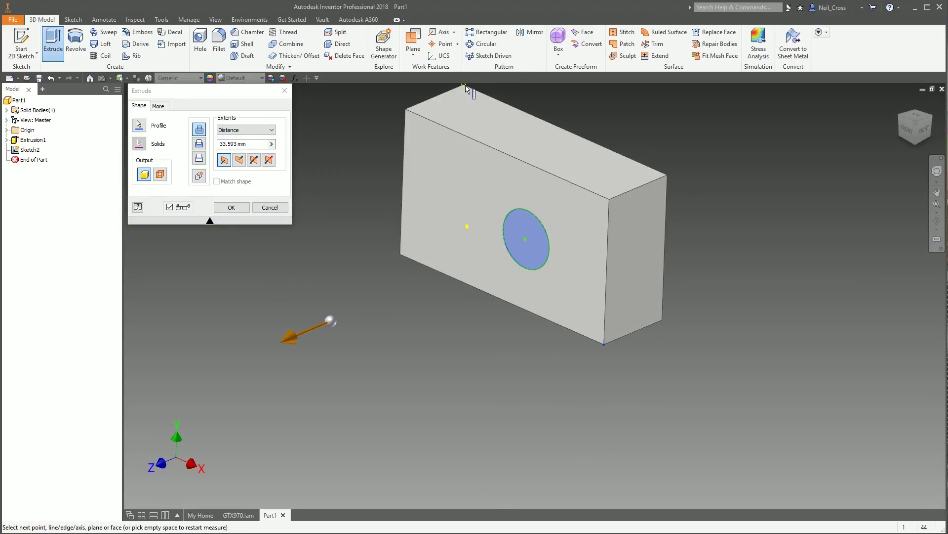
pyautogui.keyDown('shift'); pyautogui.moveTo(596, 377); pyautogui.dragTo(310, 293, button='middle'); pyautogui.keyUp('shift')
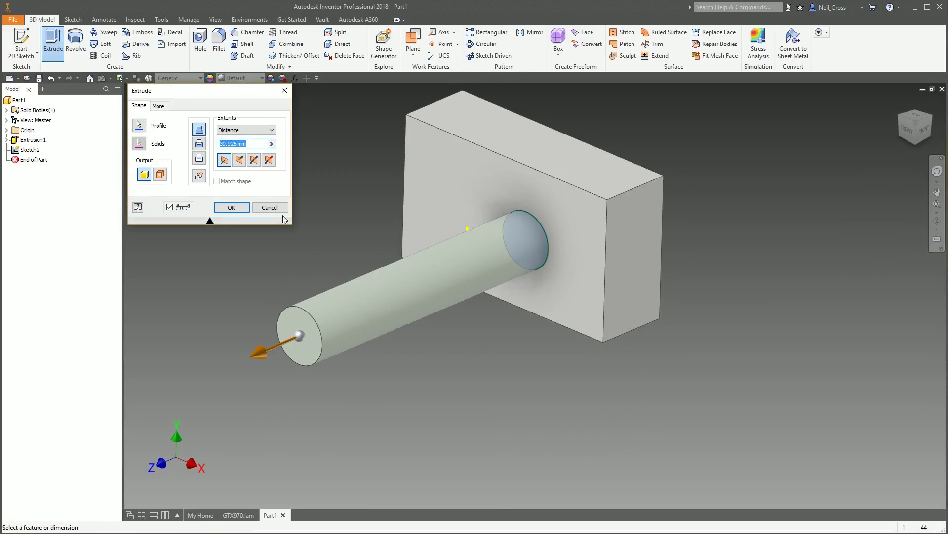
pyautogui.click(270, 207)
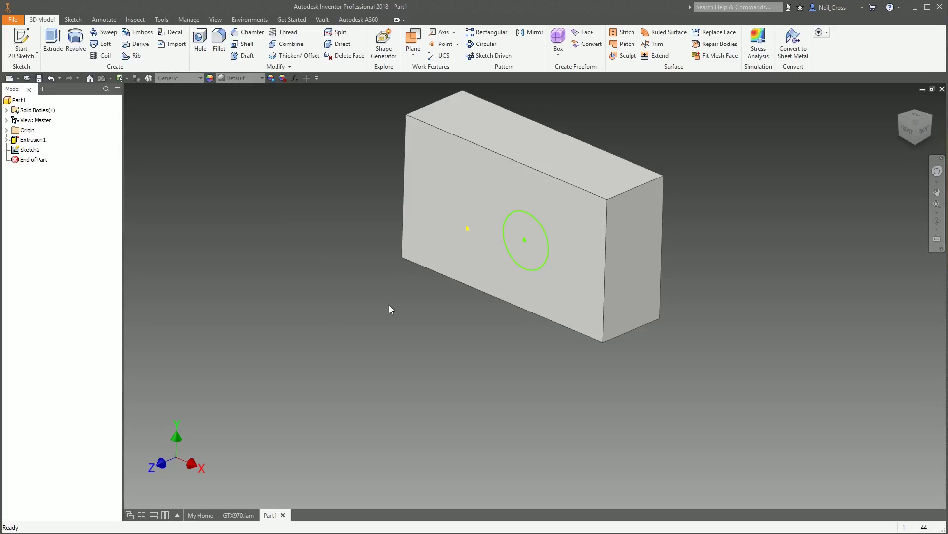